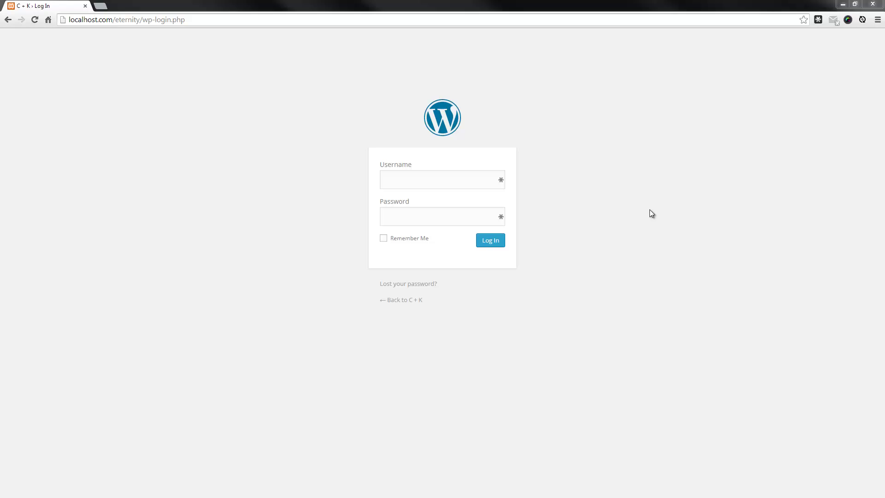
Enter username 'admin' and the account password in the login form, then submit
{"action": "left_click", "coordinate": [394, 183]}
{"action": "type", "text": "admin"}
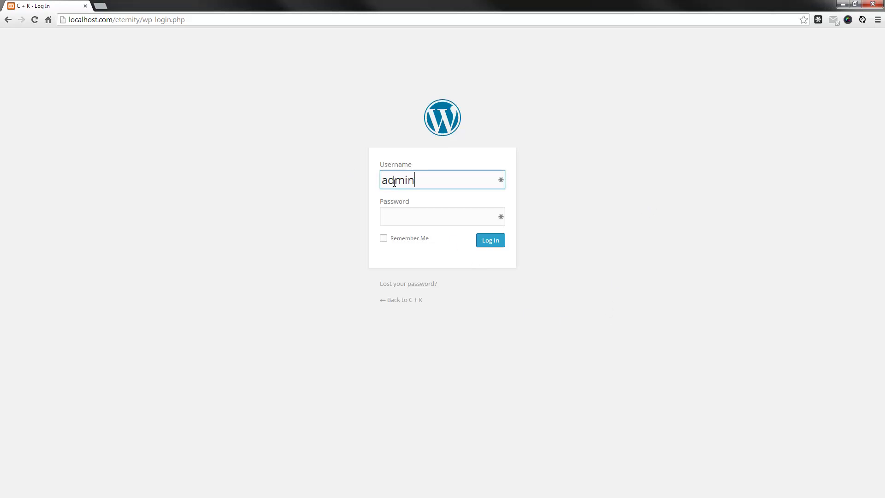
{"action": "key", "text": "Tab"}
{"action": "type", "text": "admin1234"}
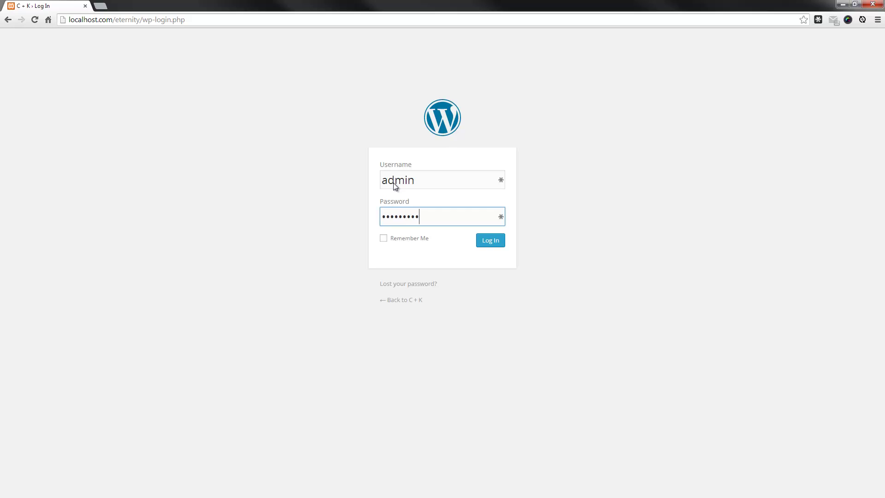
{"action": "key", "text": "Return"}
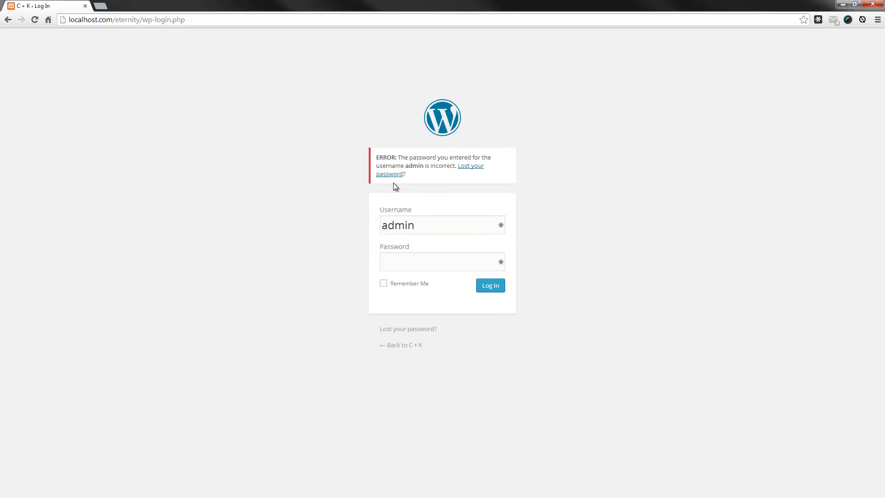
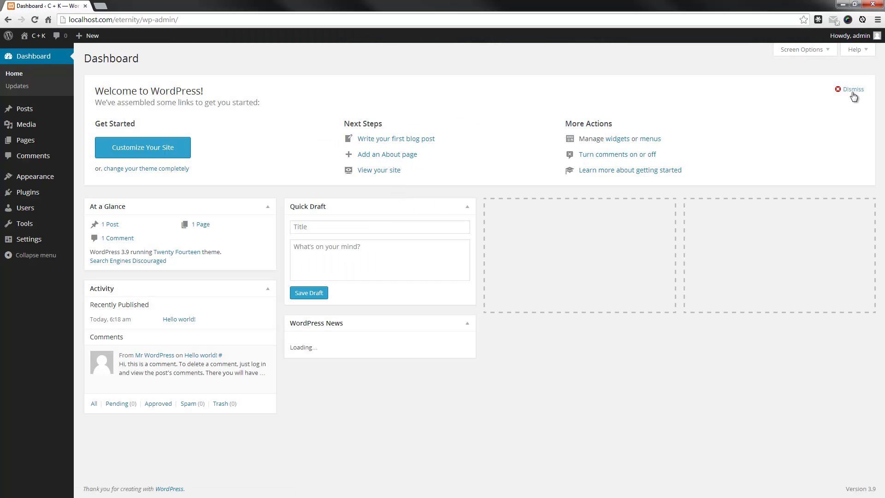
Dismiss the Welcome to WordPress panel at the top of the Dashboard
{"action": "left_click", "coordinate": [852, 90]}
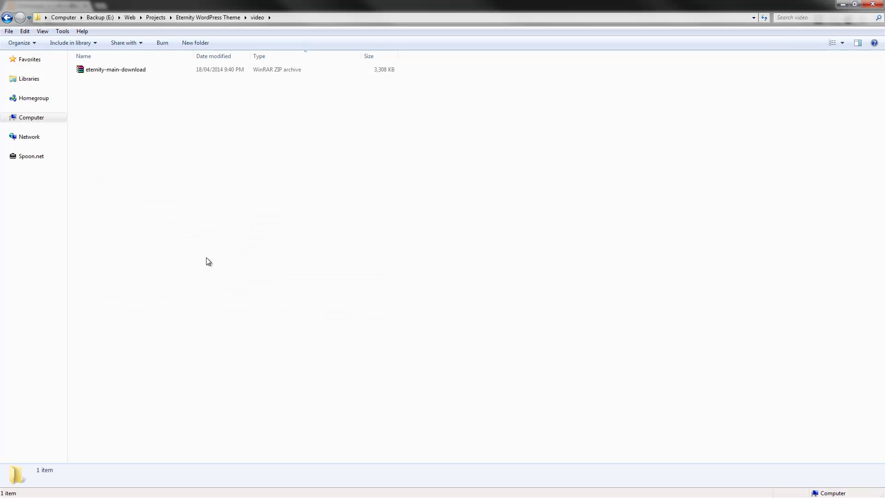
Extract the eternity-main-download archive into its own eternity-main-download folder
{"action": "left_click", "coordinate": [127, 71]}
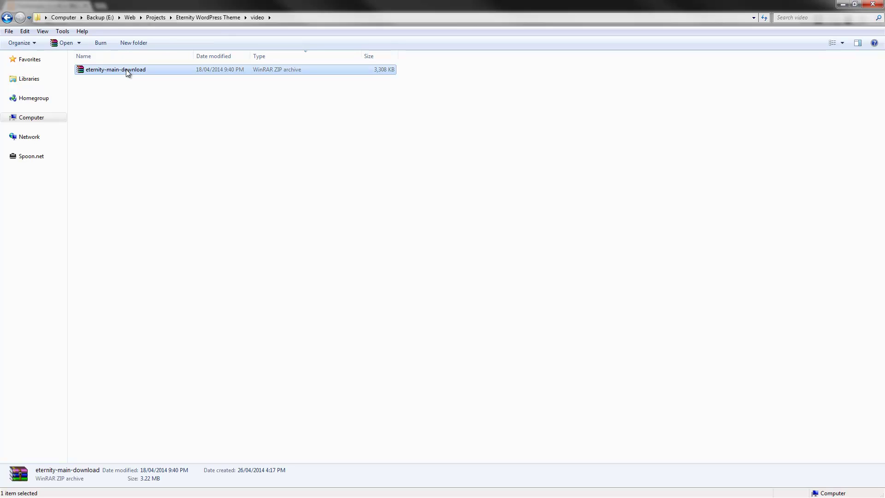
{"action": "right_click", "coordinate": [127, 73]}
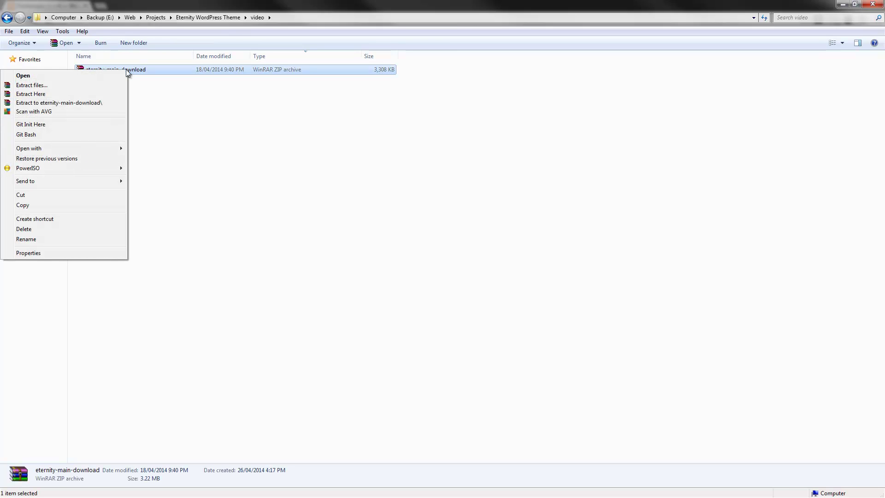
{"action": "left_click", "coordinate": [93, 105]}
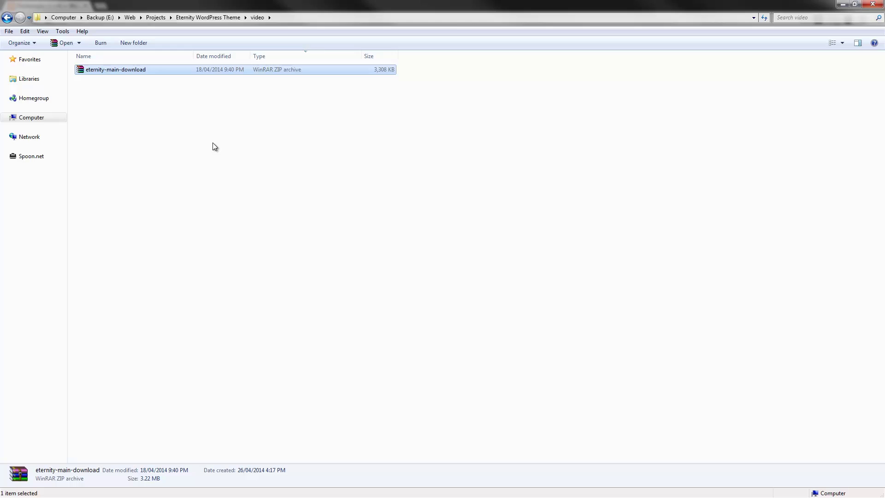
Open the extracted folder, select the eternity-1.2 archive, and minimize Explorer
{"action": "double_click", "coordinate": [134, 72]}
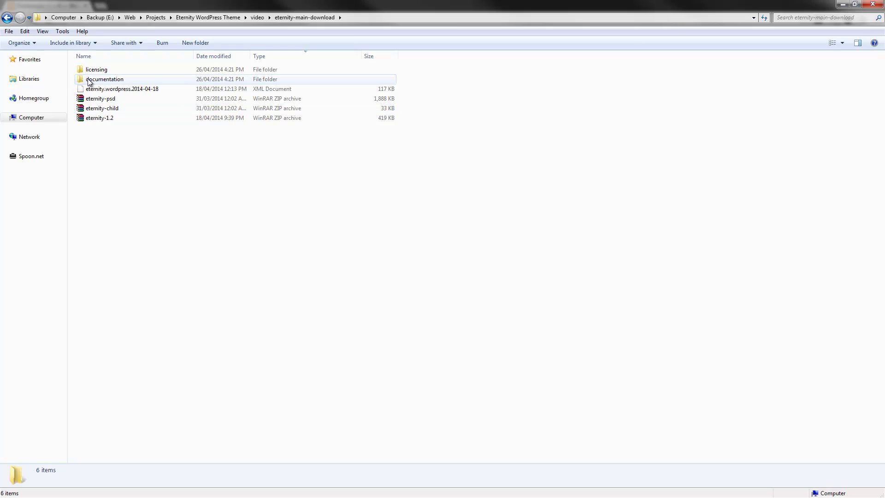
{"action": "left_click", "coordinate": [111, 90]}
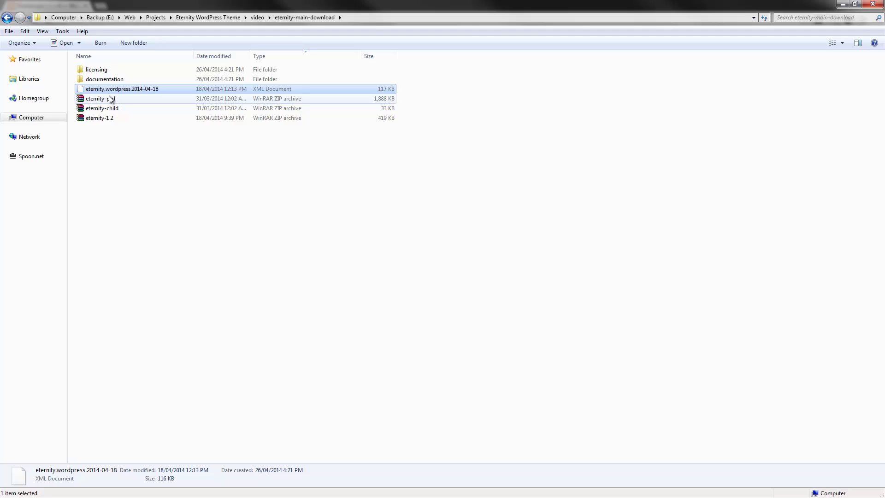
{"action": "left_click", "coordinate": [104, 129]}
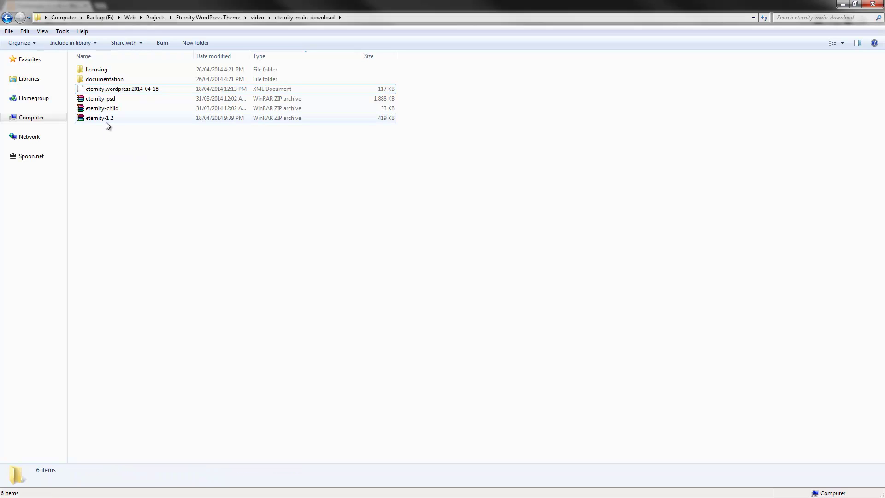
{"action": "left_click", "coordinate": [103, 119]}
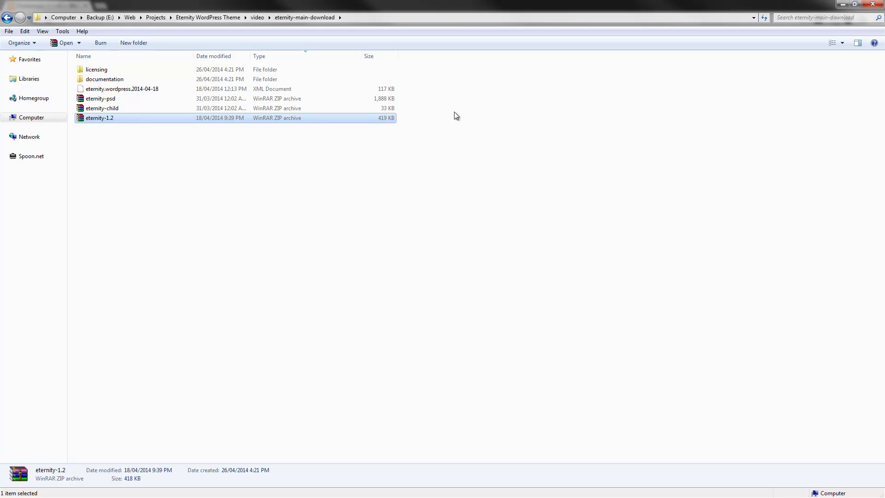
{"action": "left_click", "coordinate": [841, 5]}
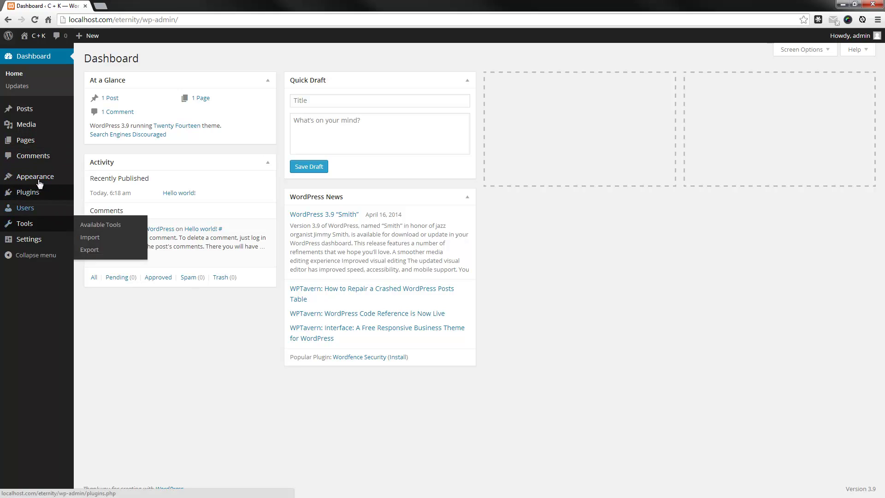
Choose eternity-1.2.zip as the theme file on Appearance > Themes > Add New > Upload Theme
{"action": "mouse_move", "coordinate": [18, 177]}
{"action": "left_click", "coordinate": [89, 177]}
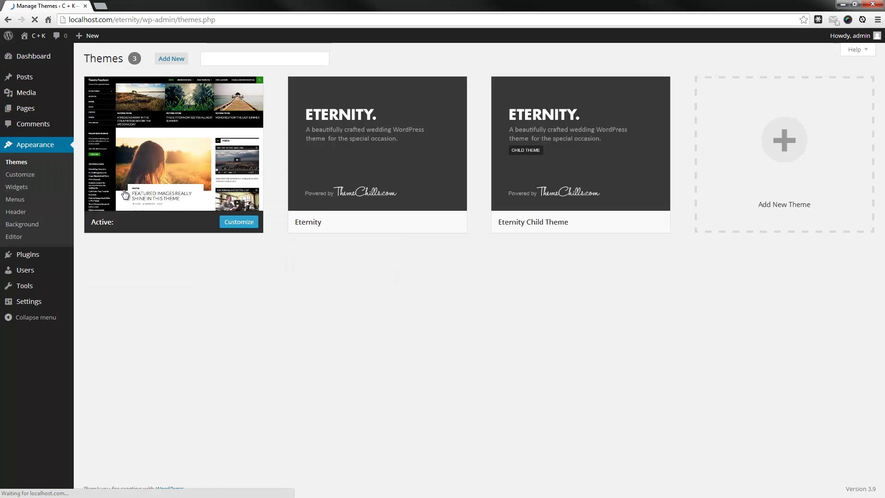
{"action": "mouse_move", "coordinate": [181, 117]}
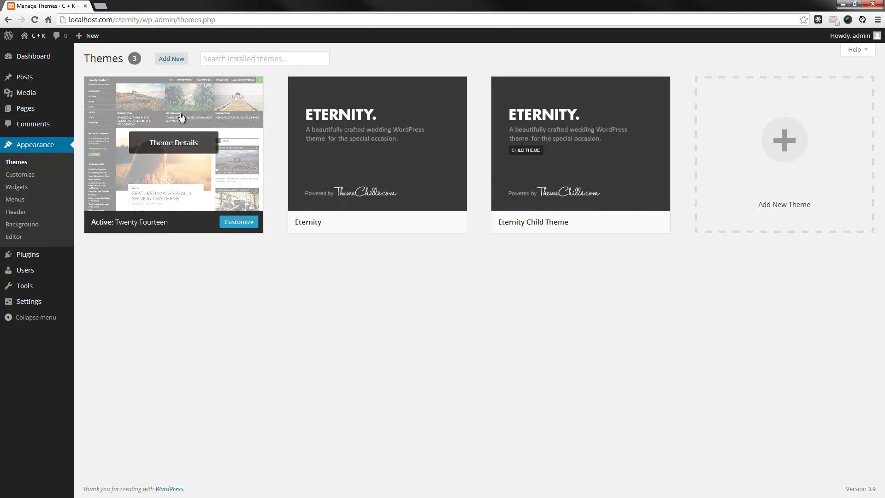
{"action": "left_click", "coordinate": [170, 60]}
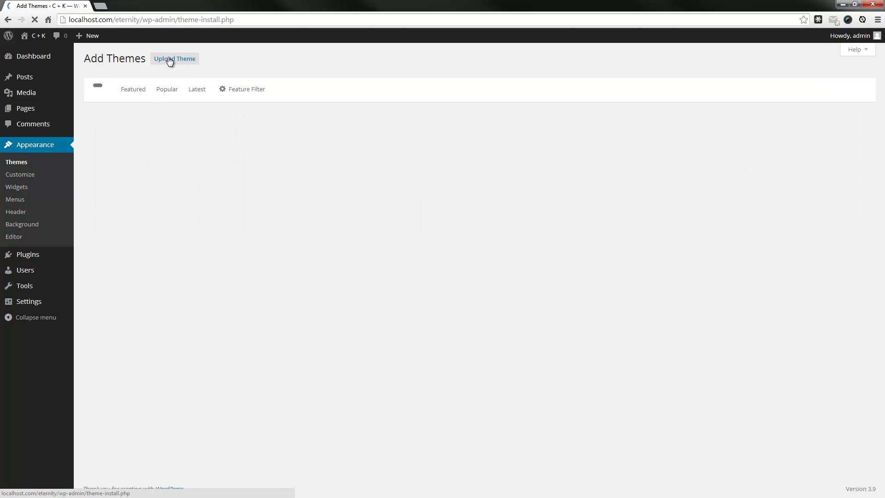
{"action": "mouse_move", "coordinate": [178, 157]}
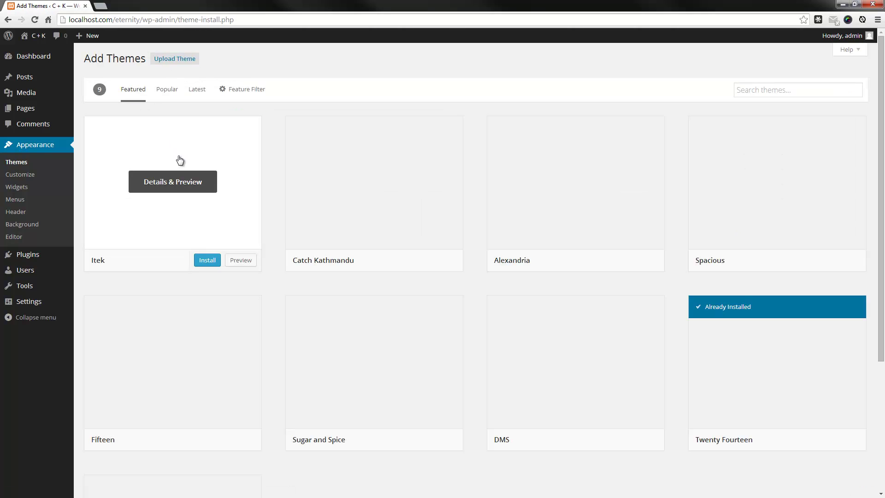
{"action": "left_click", "coordinate": [179, 64]}
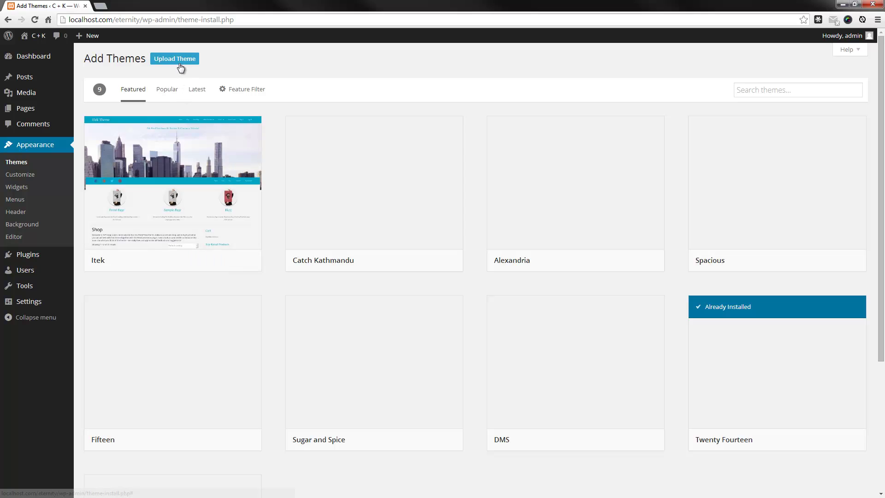
{"action": "left_click", "coordinate": [406, 144]}
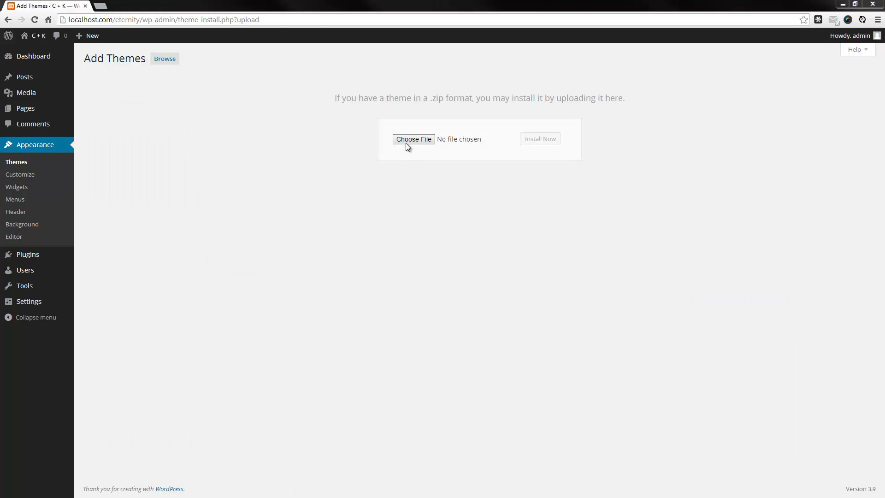
{"action": "left_click", "coordinate": [157, 112]}
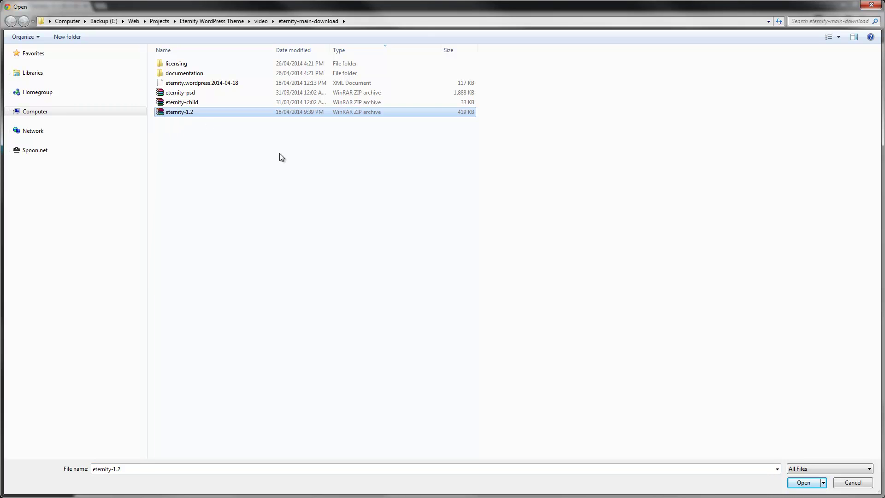
{"action": "left_click", "coordinate": [803, 482]}
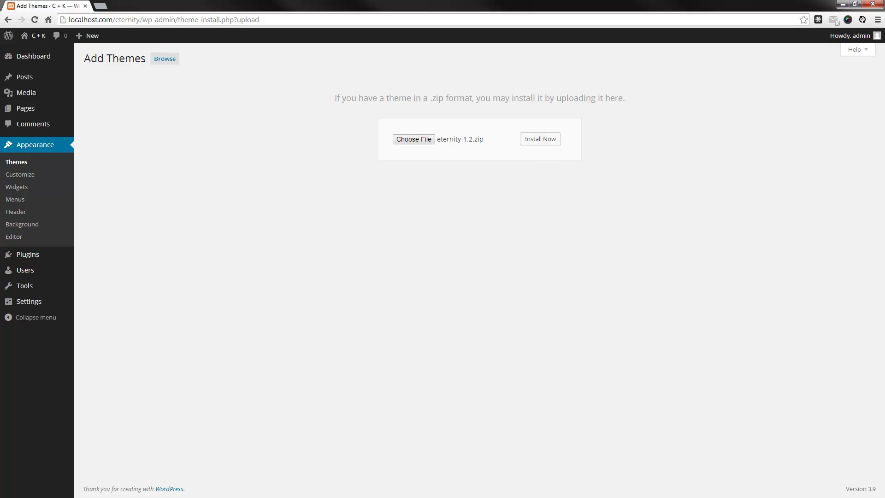
Check the installed themes, then reopen Upload Theme and cancel choosing the eternity-child file
{"action": "left_click", "coordinate": [21, 162]}
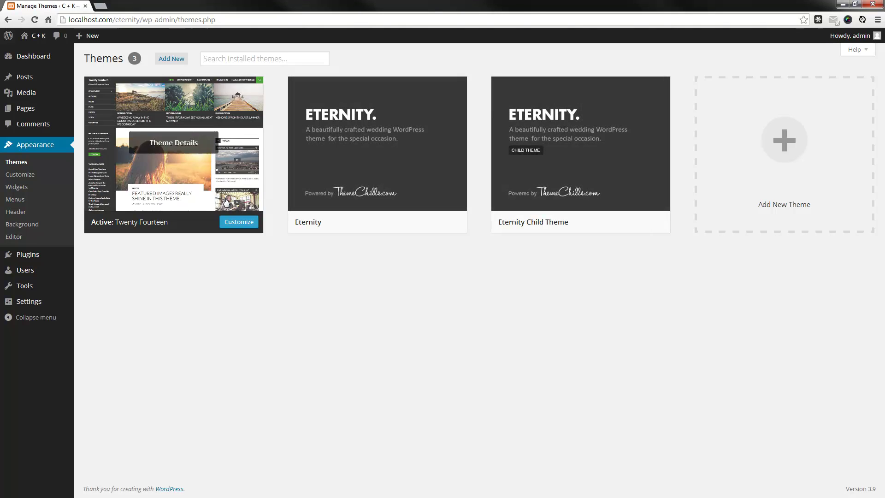
{"action": "left_click", "coordinate": [171, 58]}
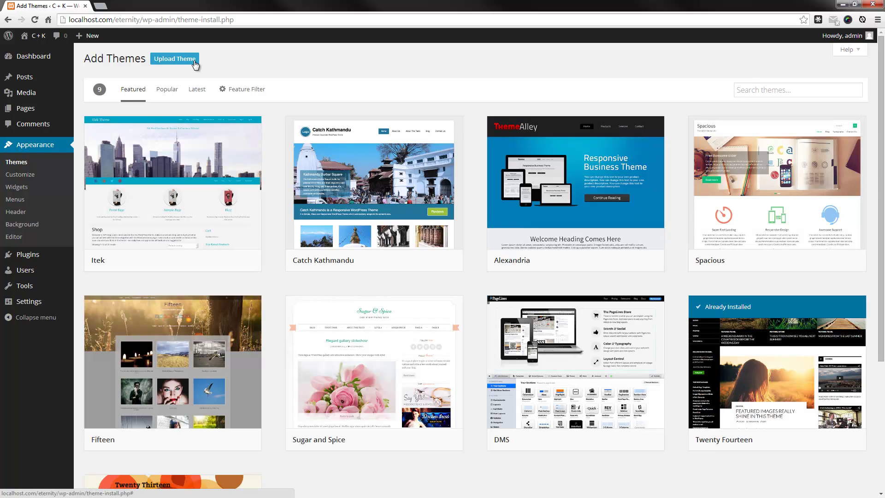
{"action": "left_click", "coordinate": [194, 62]}
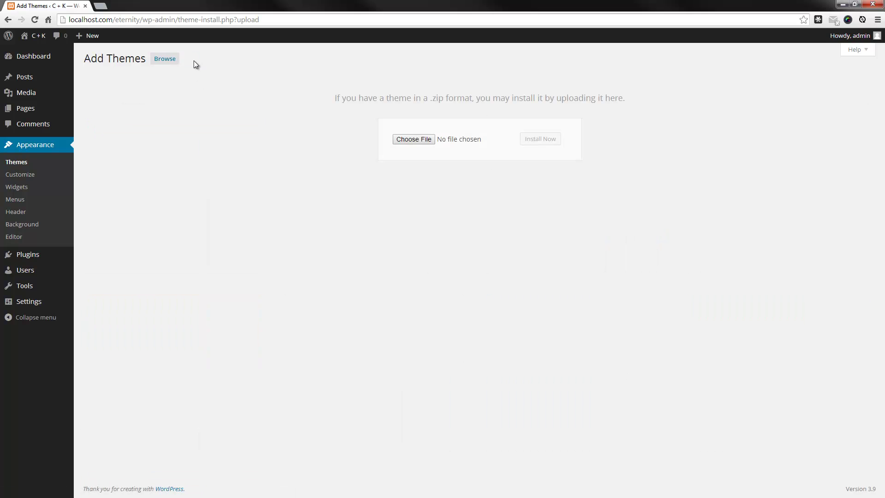
{"action": "left_click", "coordinate": [416, 139]}
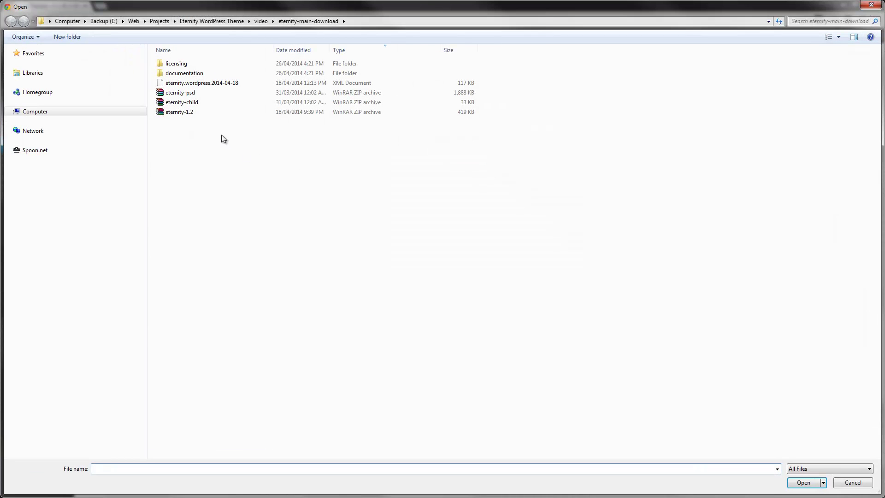
{"action": "left_click", "coordinate": [177, 103]}
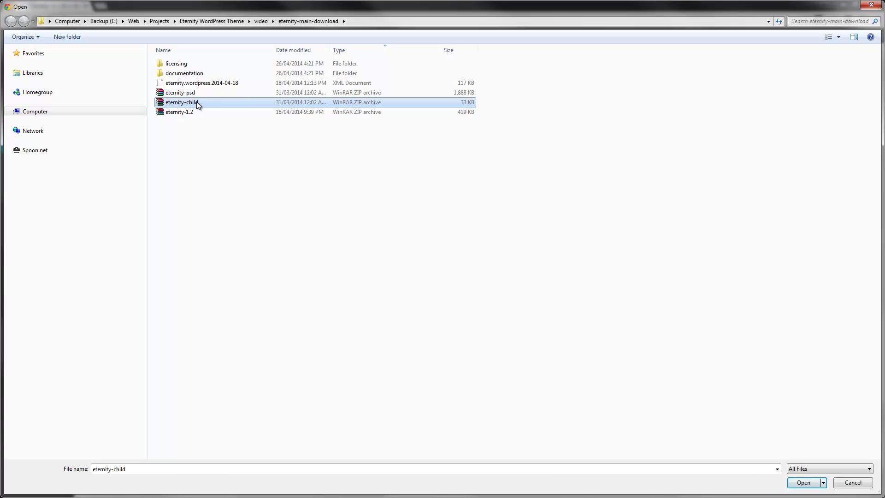
{"action": "left_click", "coordinate": [841, 487]}
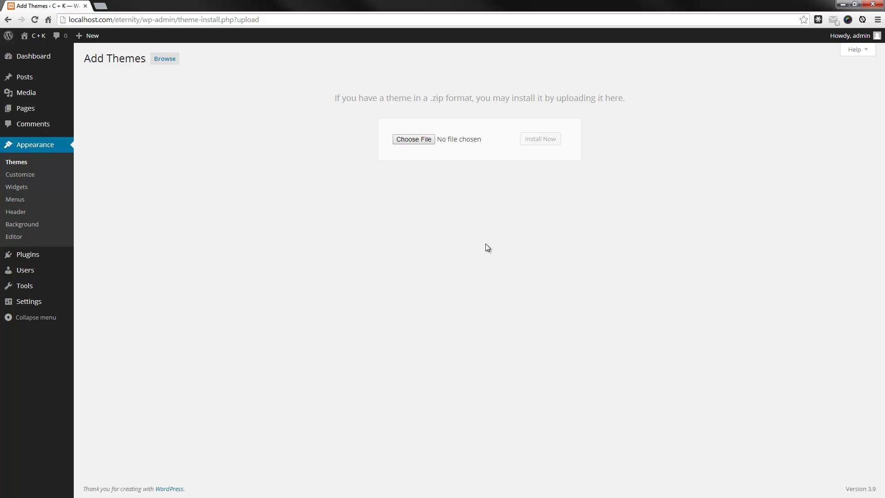
Activate Eternity Child Theme from the Appearance > Themes list
{"action": "left_click", "coordinate": [19, 161]}
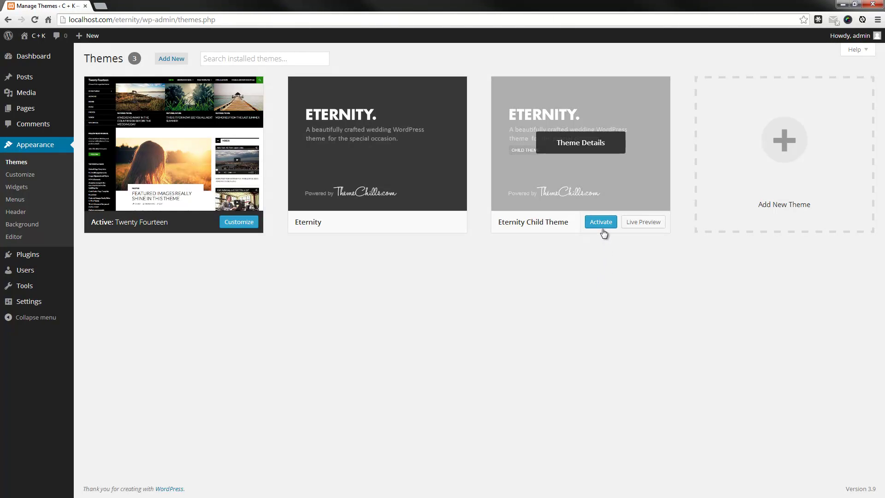
{"action": "left_click", "coordinate": [603, 225]}
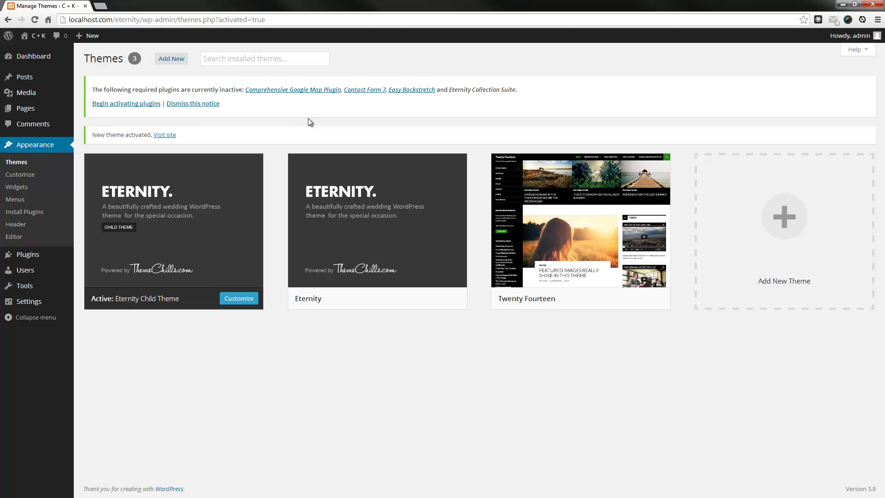
Bulk-install all four required plugins from the required plugins list
{"action": "left_click", "coordinate": [115, 108]}
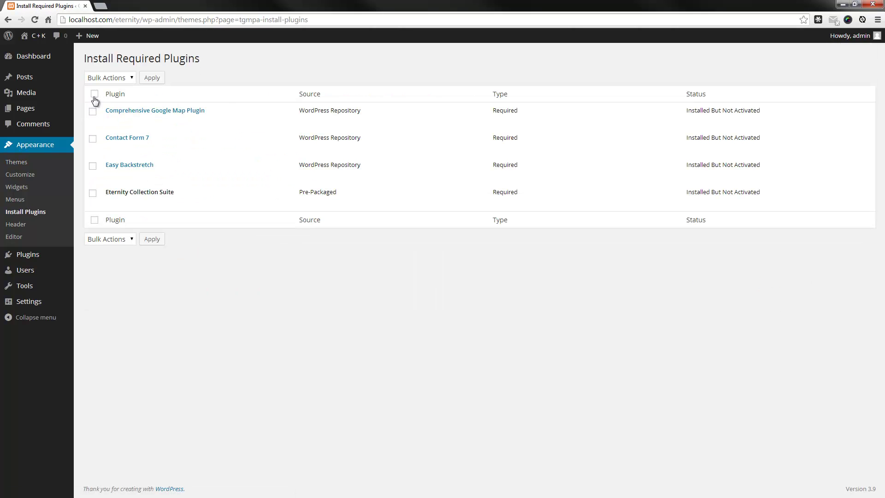
{"action": "left_click", "coordinate": [94, 95]}
{"action": "left_click", "coordinate": [99, 75]}
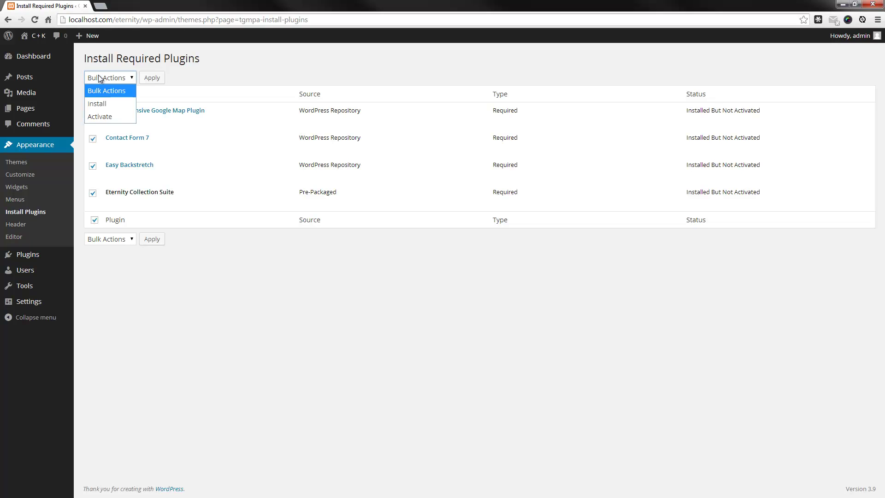
{"action": "left_click", "coordinate": [98, 105]}
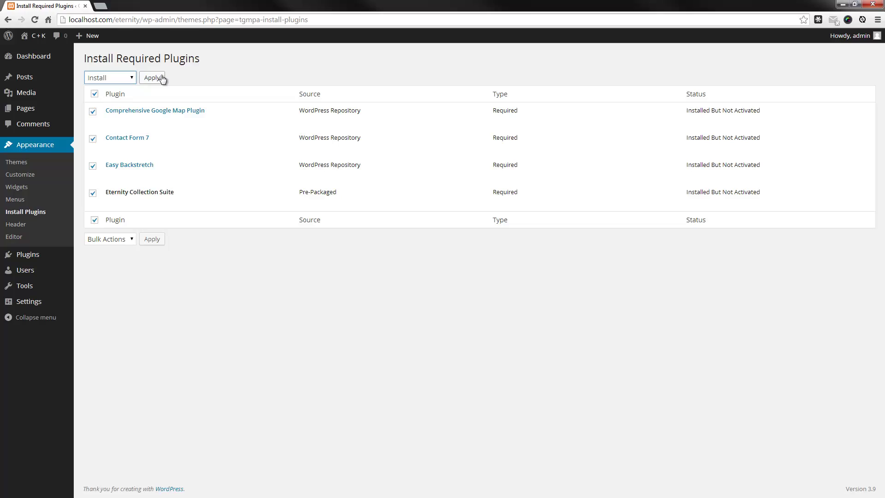
{"action": "left_click", "coordinate": [162, 79]}
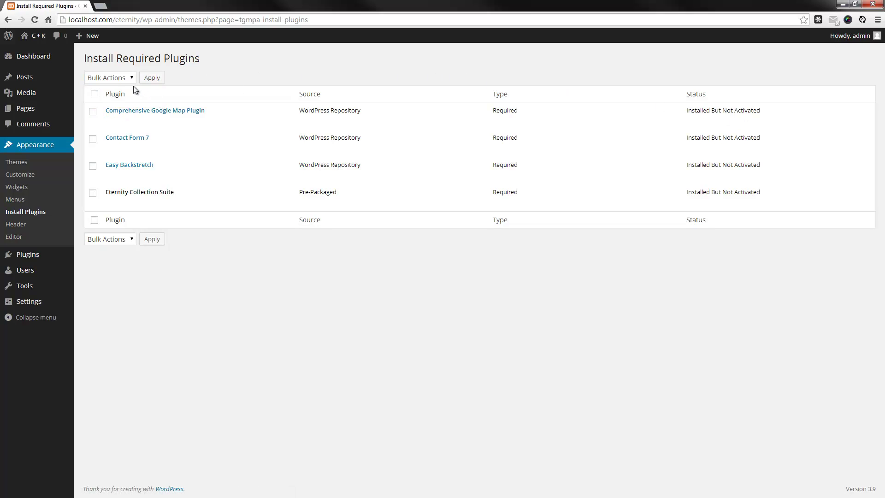
Select all four required plugins again and bulk-activate them
{"action": "left_click", "coordinate": [94, 94]}
{"action": "left_click", "coordinate": [117, 78]}
{"action": "left_click", "coordinate": [110, 116]}
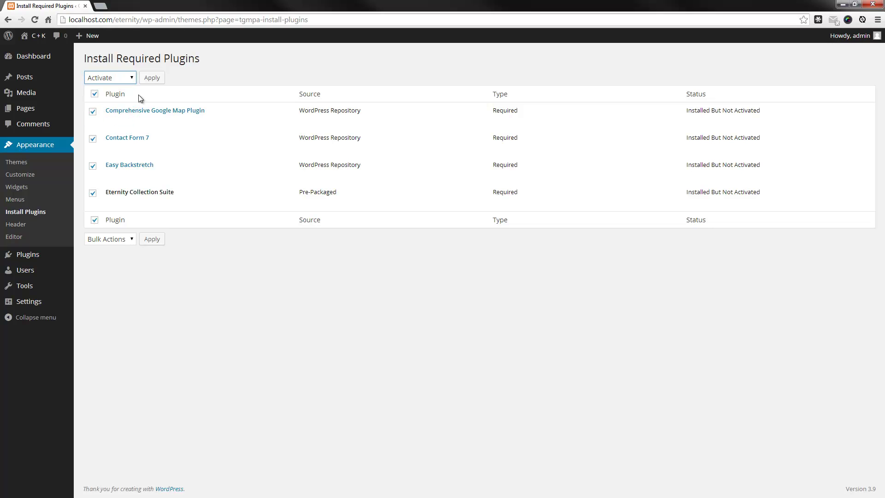
{"action": "left_click", "coordinate": [155, 80]}
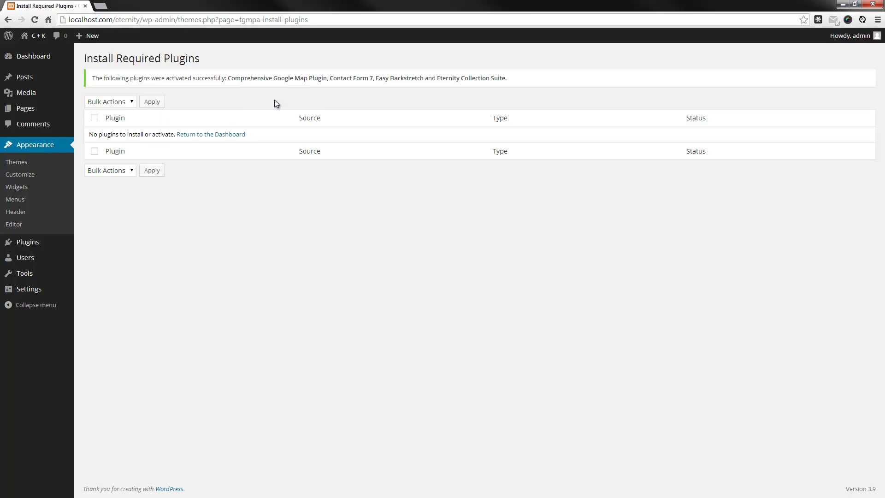
Open the C + K live site in a new tab, view it, then return to the Dashboard tab
{"action": "left_click", "coordinate": [226, 135]}
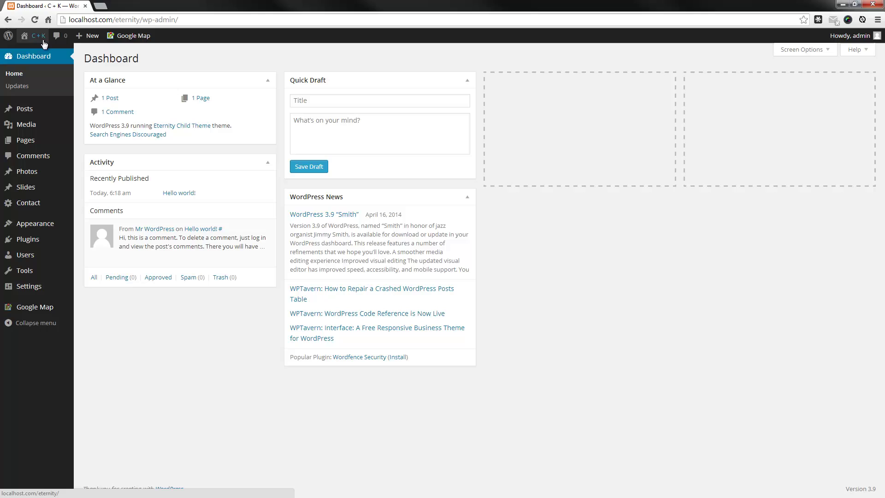
{"action": "mouse_move", "coordinate": [43, 42]}
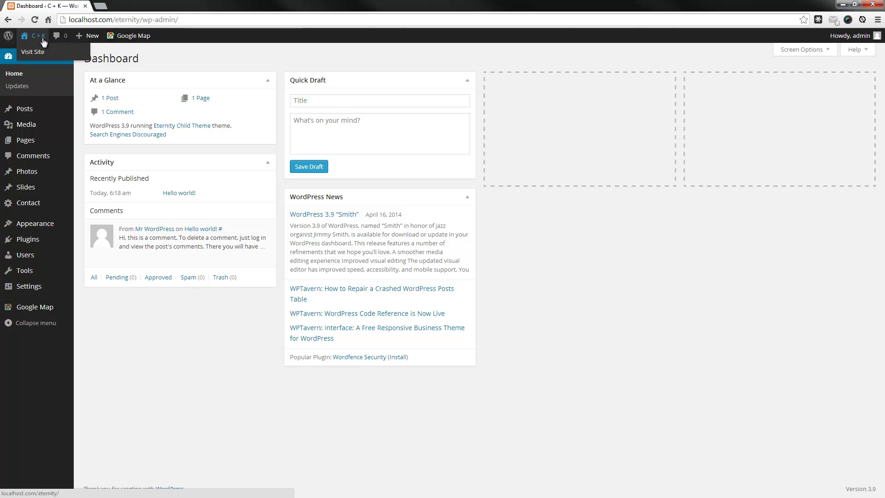
{"action": "middle_click", "coordinate": [43, 39]}
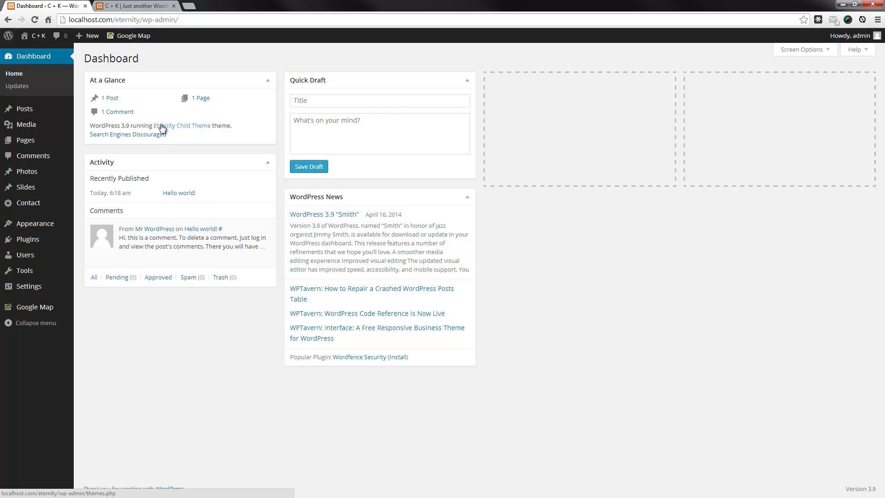
{"action": "left_click", "coordinate": [143, 7]}
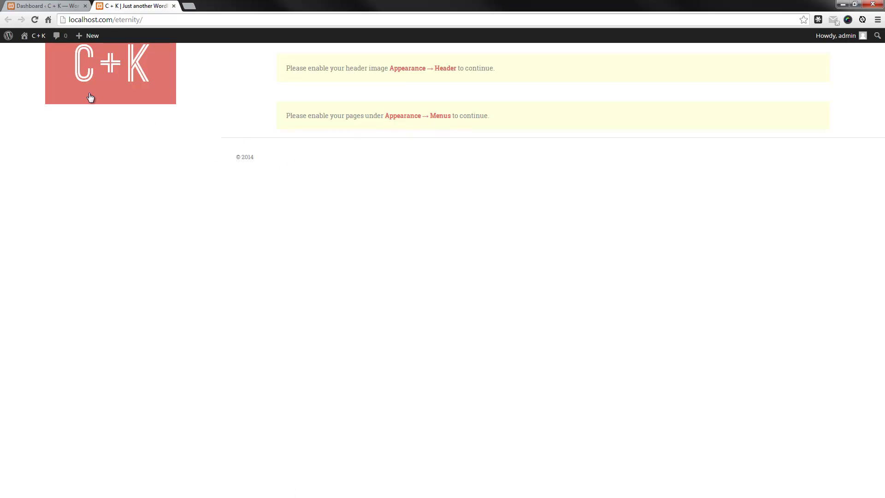
{"action": "left_click", "coordinate": [51, 9]}
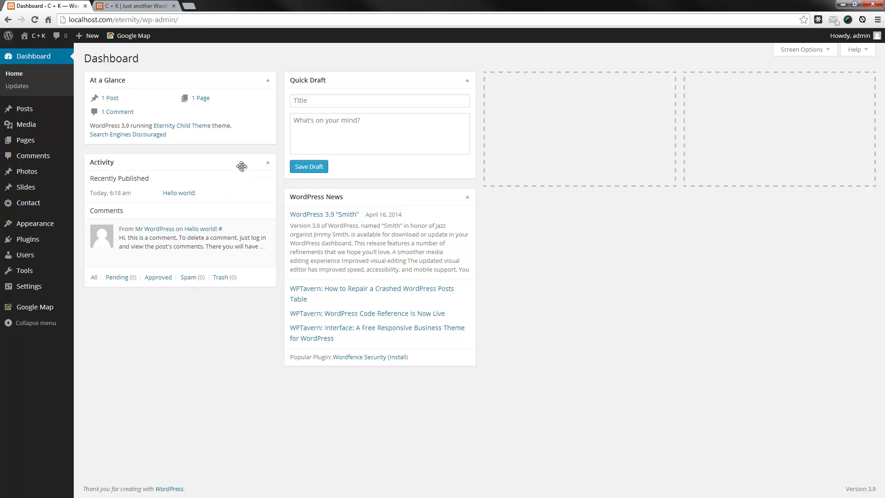
Start the WordPress importer from Tools > Import and upload eternity.wordpress.2014-04-18.xml
{"action": "mouse_move", "coordinate": [36, 272]}
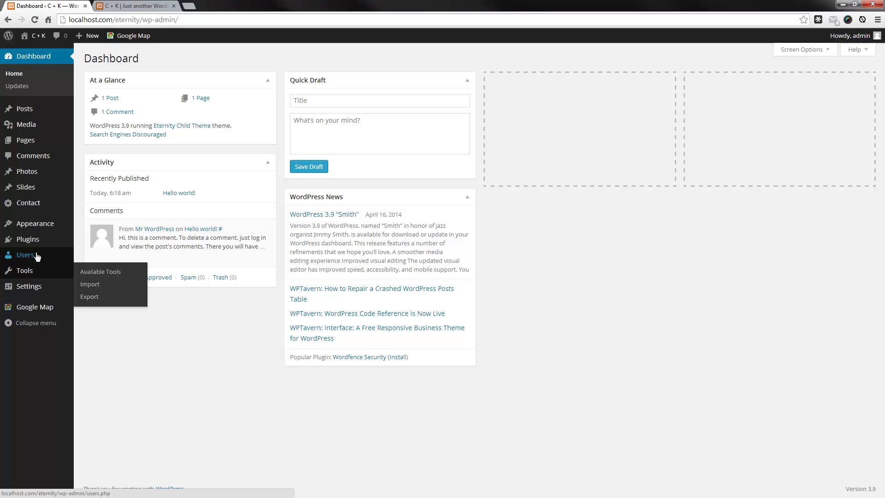
{"action": "left_click", "coordinate": [96, 285]}
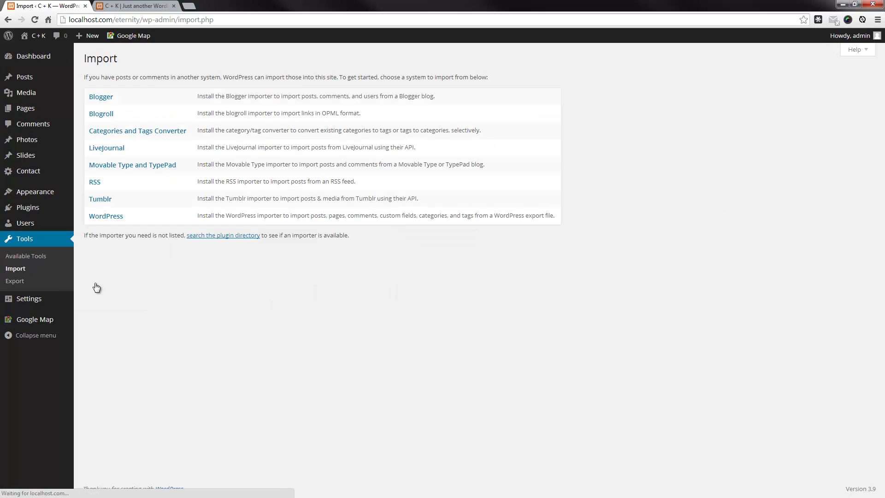
{"action": "left_click", "coordinate": [116, 219]}
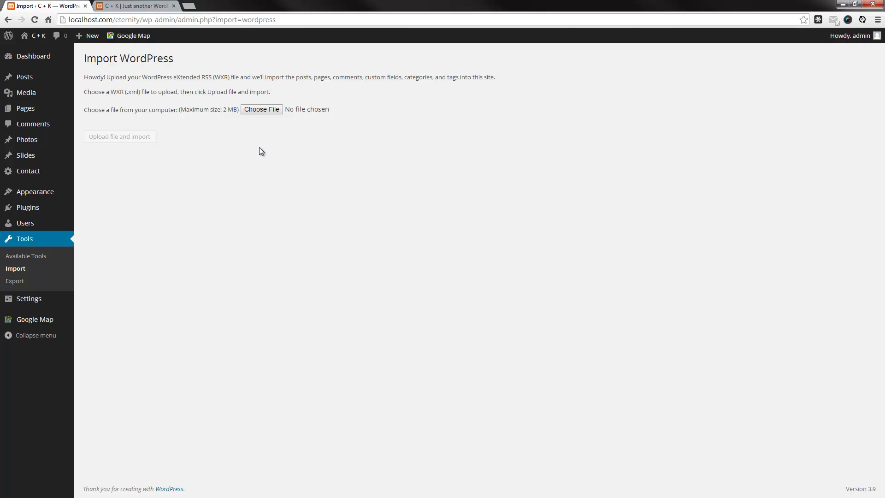
{"action": "left_click", "coordinate": [264, 109]}
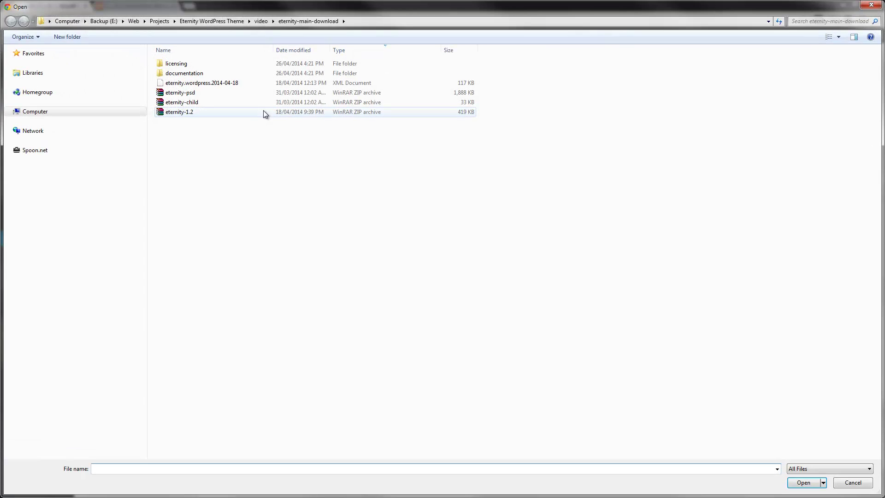
{"action": "left_click", "coordinate": [222, 84]}
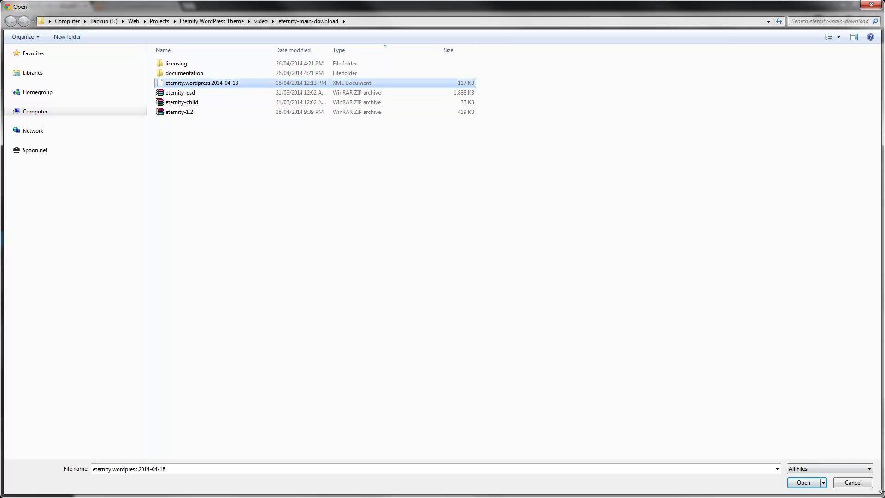
{"action": "left_click", "coordinate": [804, 482]}
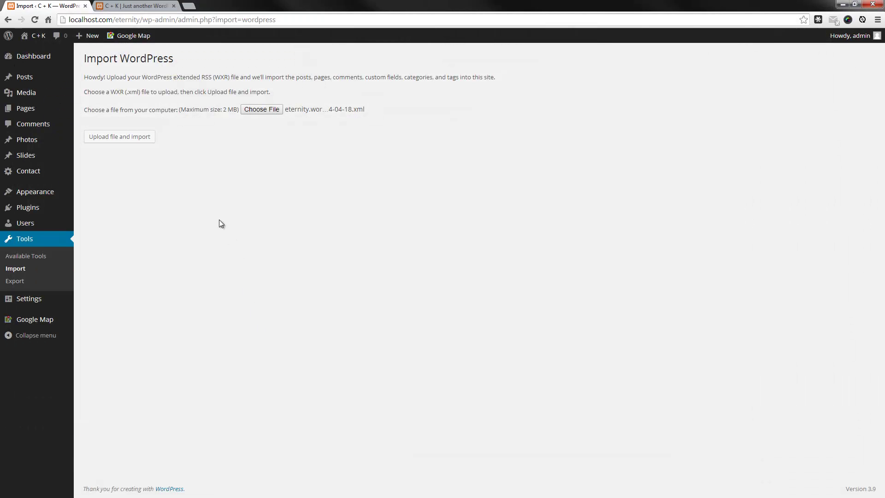
{"action": "left_click", "coordinate": [136, 144]}
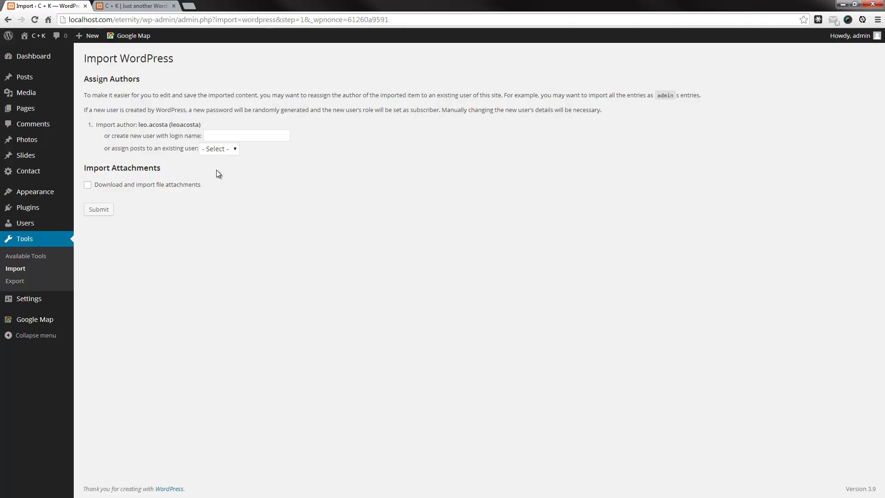
Assign the imported posts to admin, include file attachments, and submit the import
{"action": "left_click", "coordinate": [228, 151]}
{"action": "left_click", "coordinate": [130, 186]}
{"action": "left_click", "coordinate": [97, 210]}
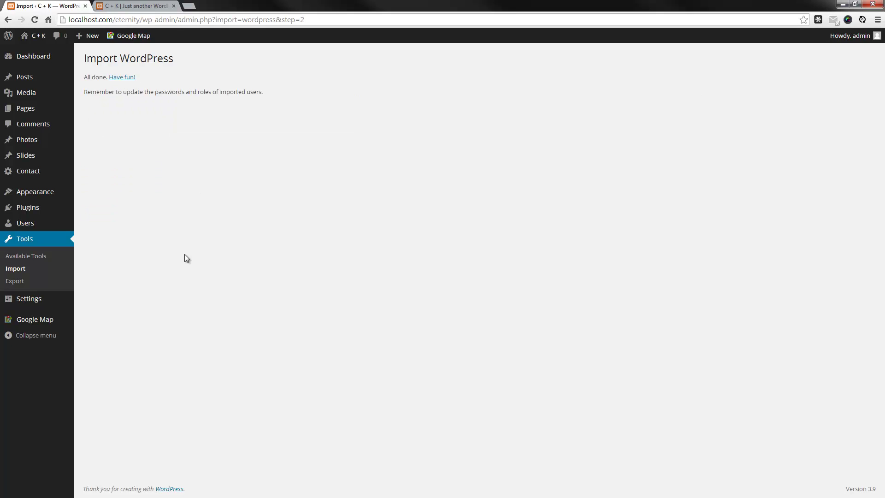
Review the imported posts, pages and comments in Dashboard activity, then switch to the front-page tab
{"action": "left_click", "coordinate": [122, 78]}
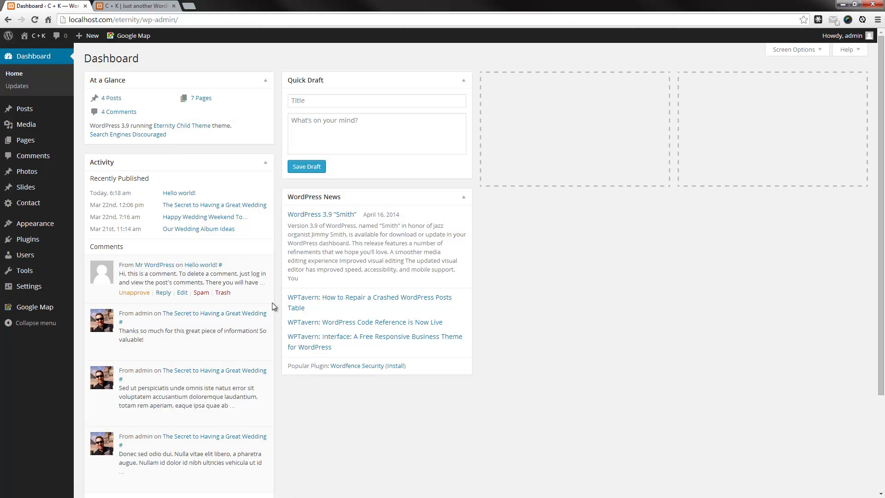
{"action": "scroll", "coordinate": [217, 350], "scroll_direction": "down", "scroll_amount": 3}
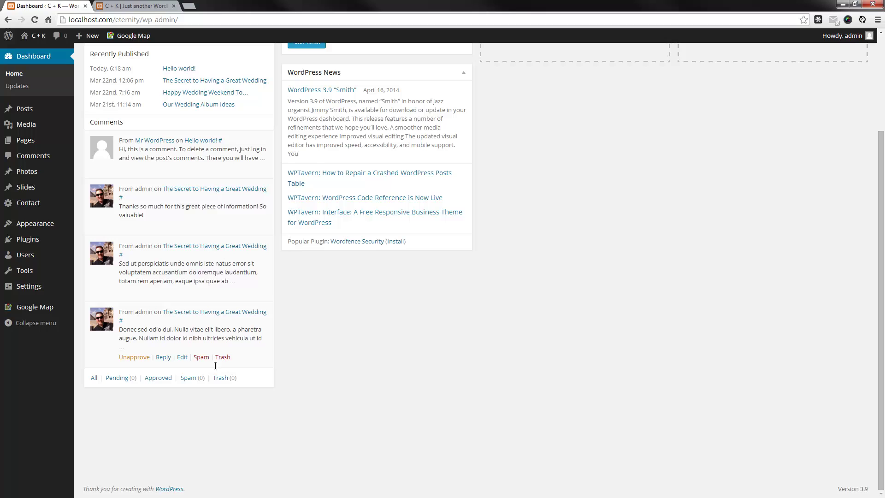
{"action": "scroll", "coordinate": [194, 322], "scroll_direction": "up", "scroll_amount": 3}
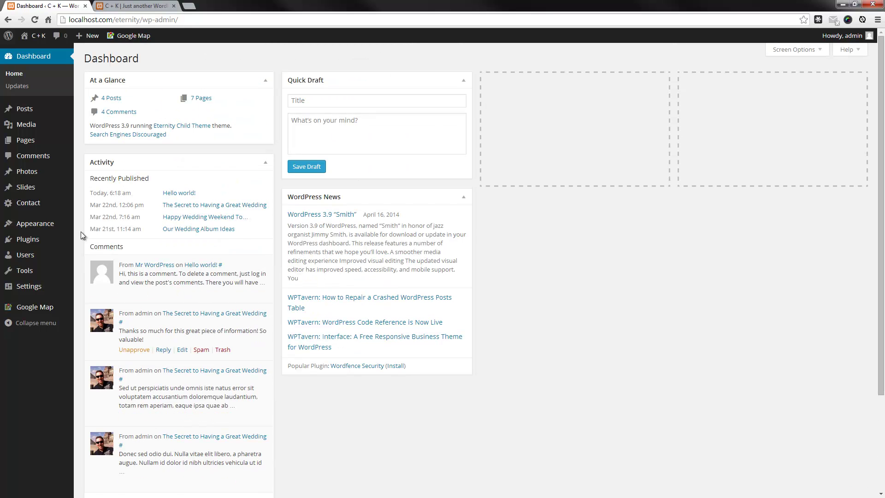
{"action": "left_click", "coordinate": [117, 8]}
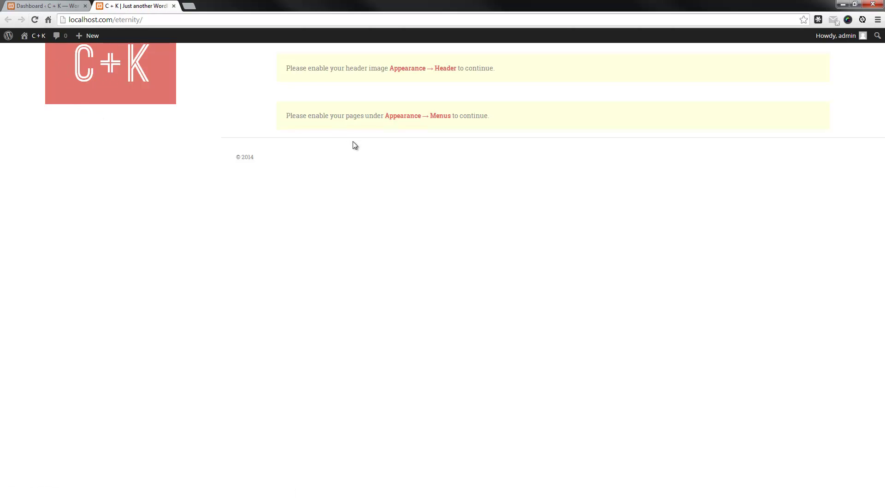
Assign the Main Navigation menu to the Primary Menu theme location and save it
{"action": "left_click", "coordinate": [430, 118]}
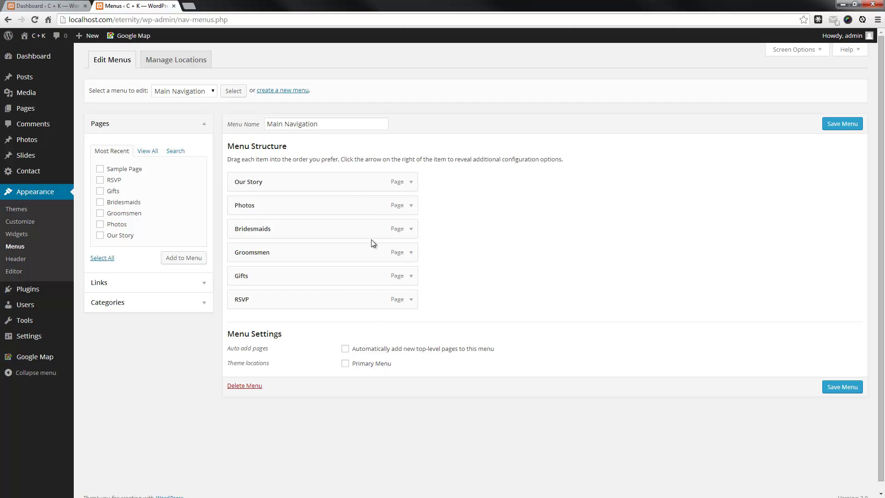
{"action": "left_click", "coordinate": [346, 365]}
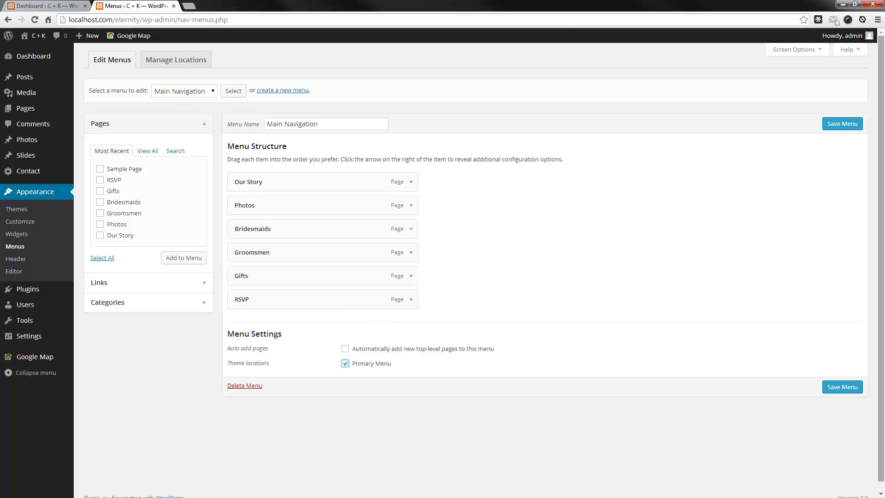
{"action": "left_click", "coordinate": [852, 125]}
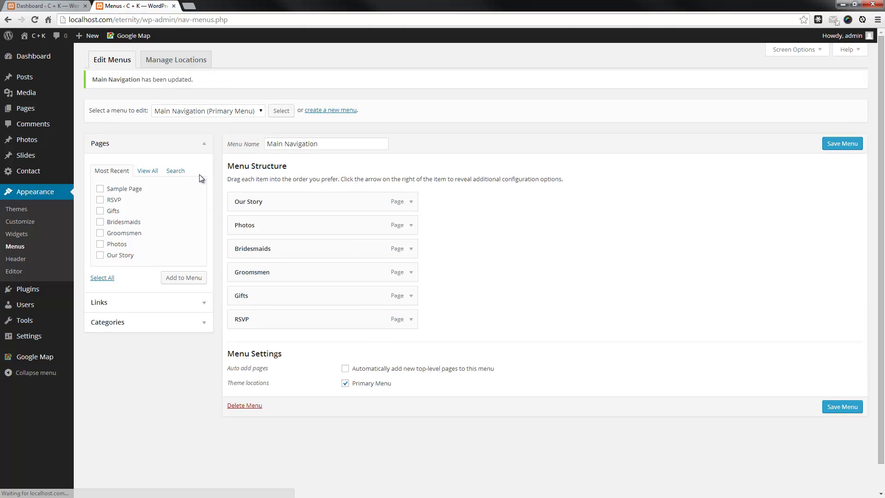
{"action": "middle_click", "coordinate": [32, 51]}
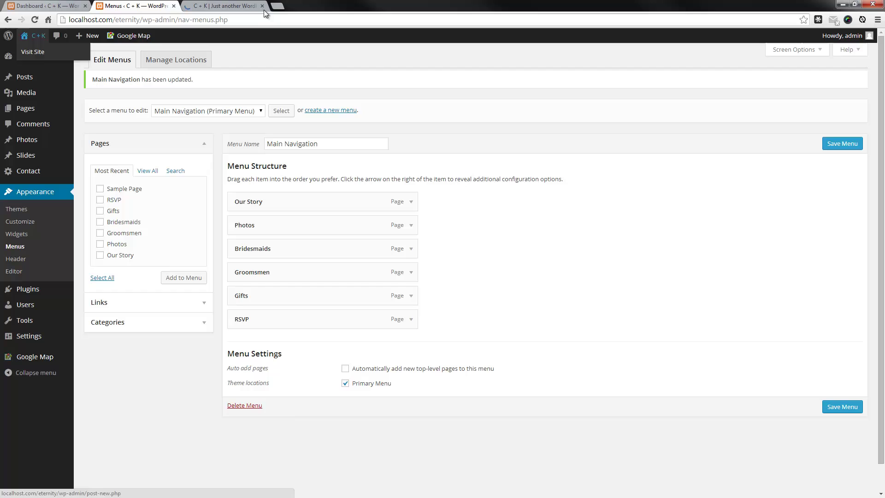
{"action": "left_click", "coordinate": [248, 6]}
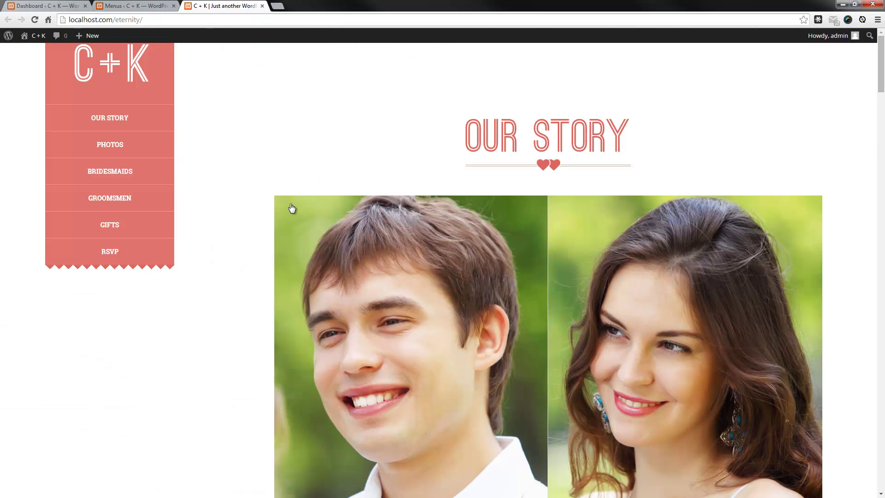
{"action": "left_click", "coordinate": [119, 119]}
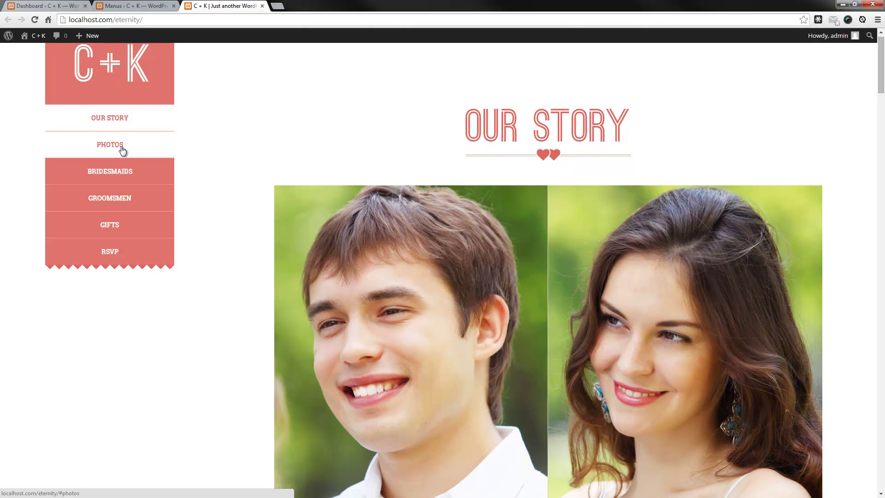
{"action": "left_click", "coordinate": [121, 169]}
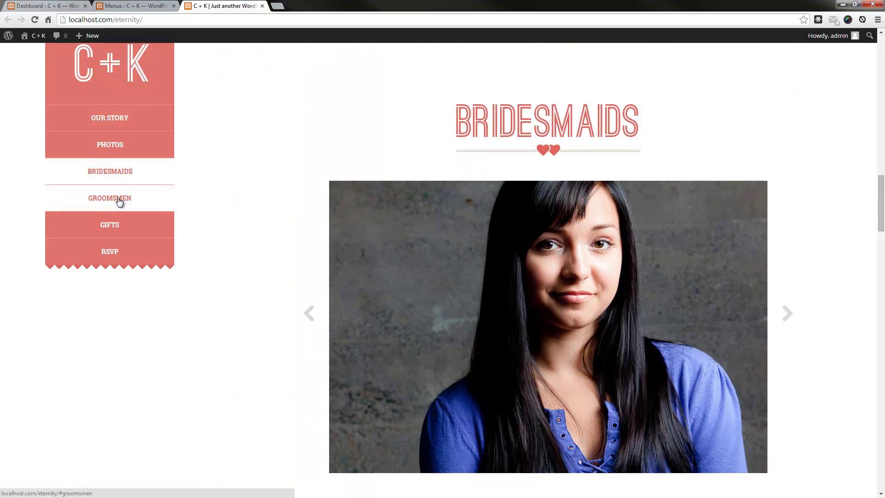
{"action": "left_click", "coordinate": [118, 201]}
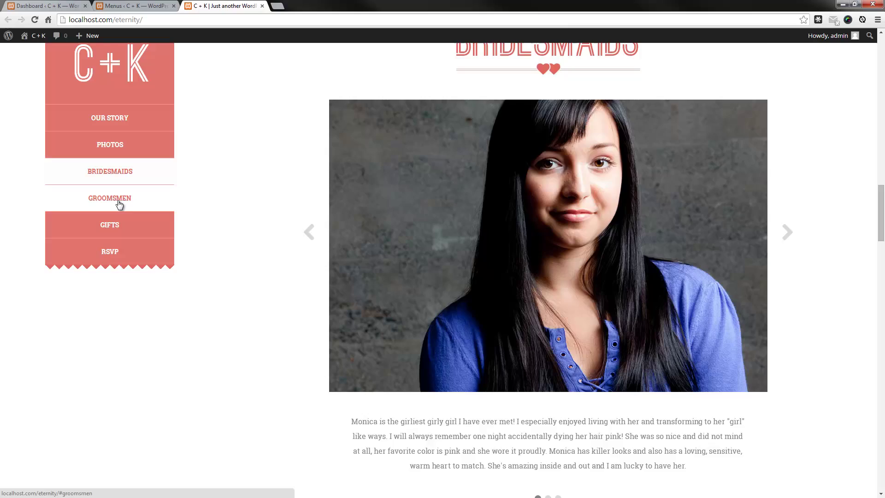
{"action": "left_click", "coordinate": [119, 233]}
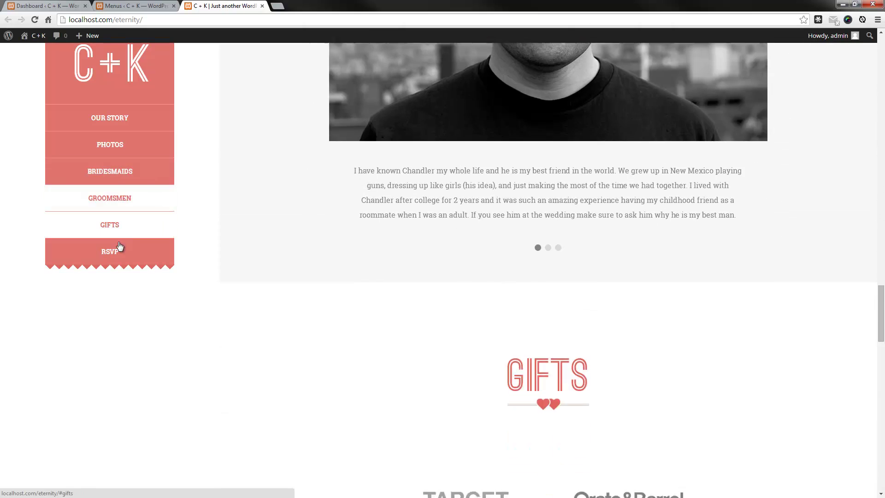
{"action": "left_click", "coordinate": [119, 255]}
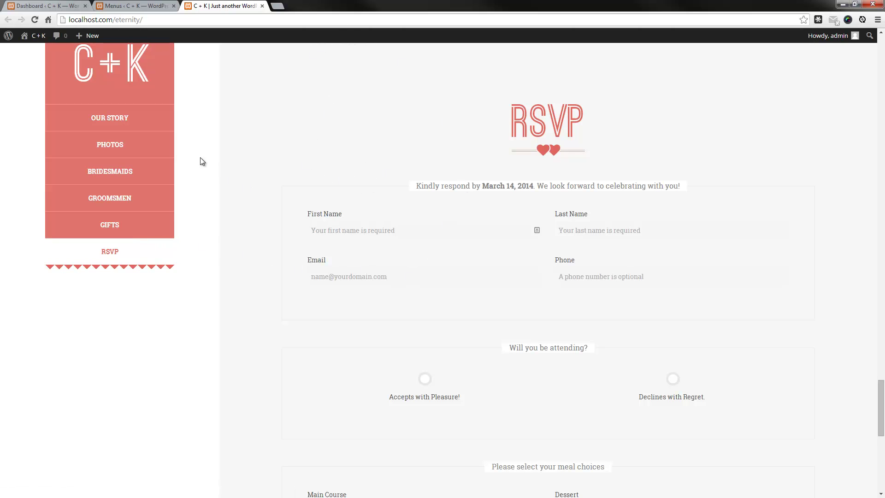
{"action": "left_click", "coordinate": [119, 123]}
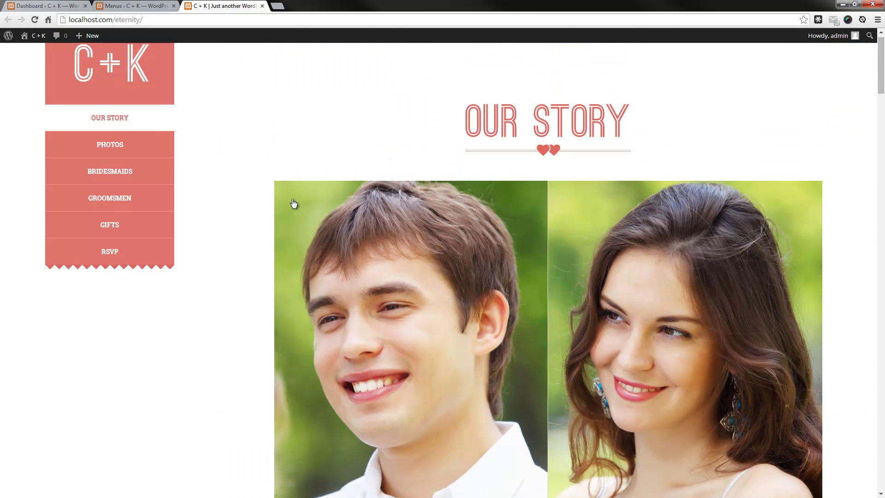
{"action": "left_click", "coordinate": [149, 7]}
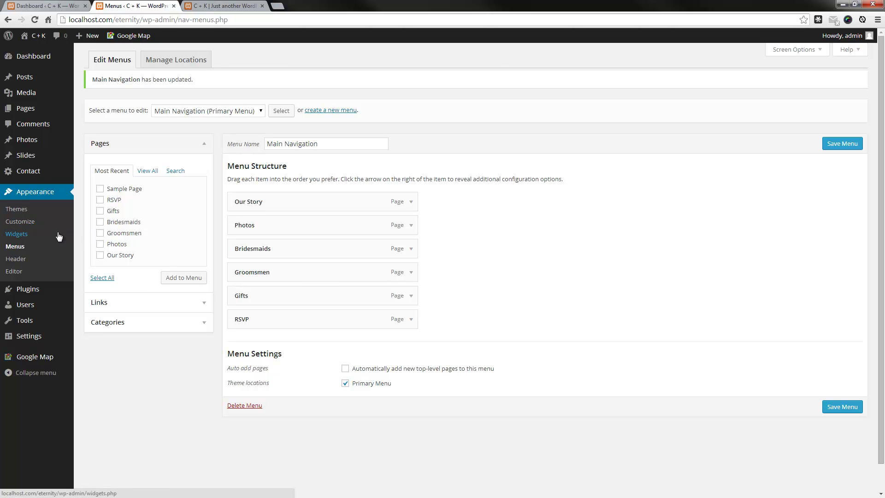
Set the uploaded couple photo as the custom header image and save it
{"action": "left_click", "coordinate": [26, 263]}
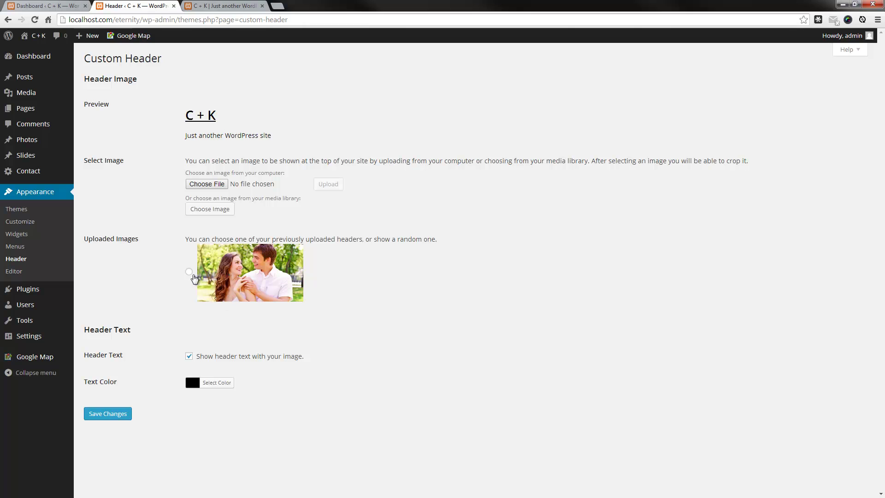
{"action": "left_click", "coordinate": [191, 272]}
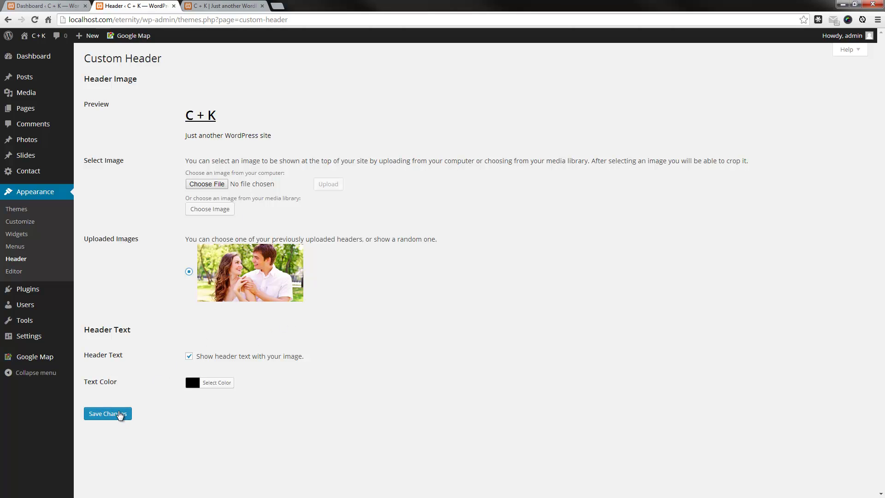
{"action": "left_click", "coordinate": [122, 415]}
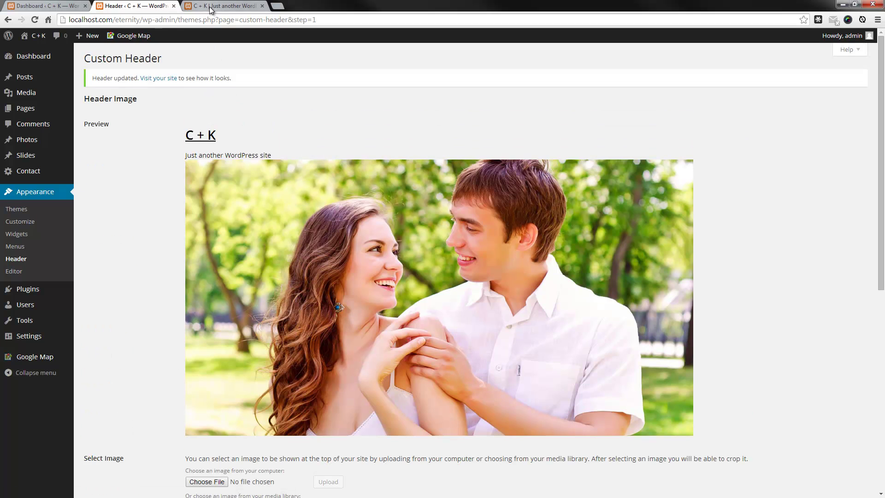
Reload the live front page to check the new header, then return to the Custom Header page
{"action": "left_click", "coordinate": [209, 6]}
{"action": "left_click", "coordinate": [35, 20]}
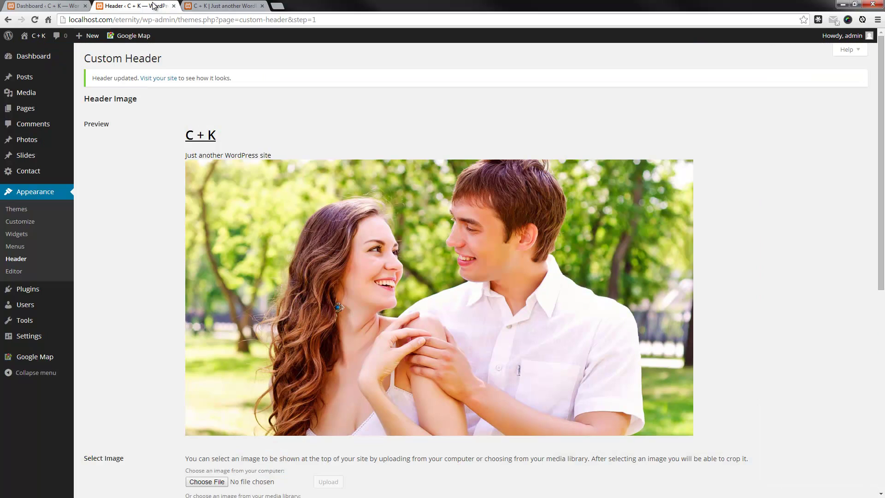
{"action": "left_click", "coordinate": [154, 5]}
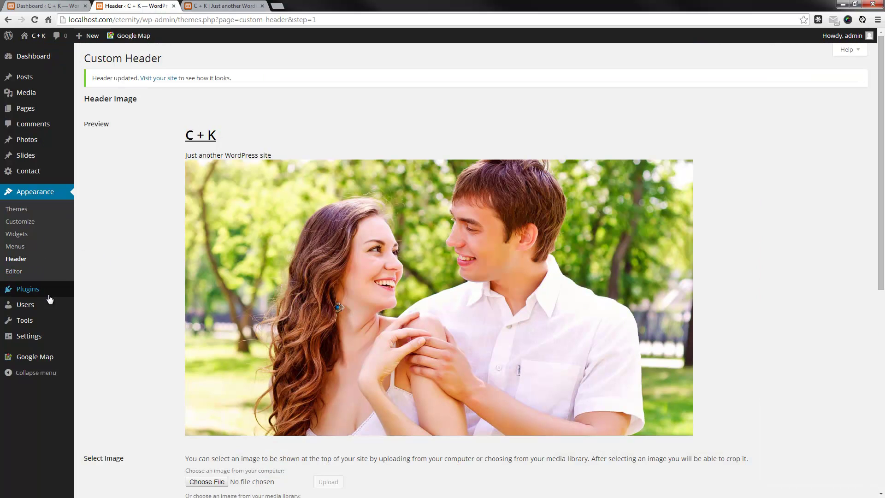
Go from Appearance > Widgets to the Customizer for the Eternity Child Theme
{"action": "left_click", "coordinate": [28, 233]}
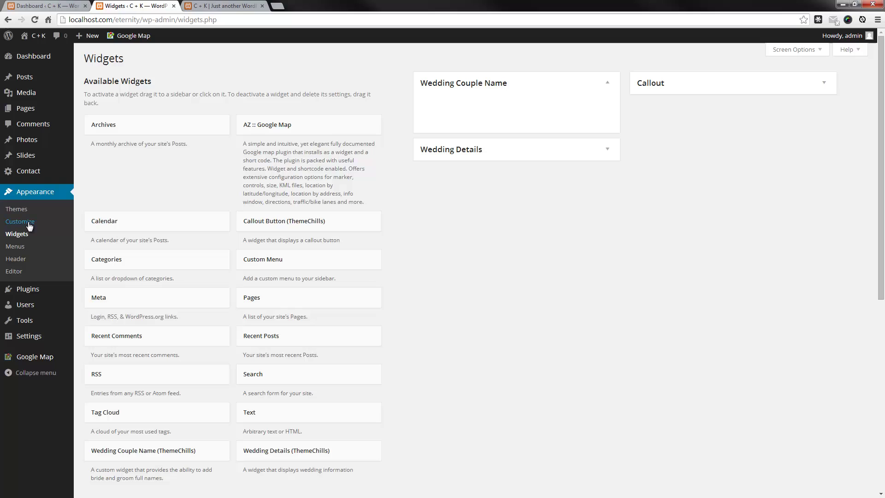
{"action": "left_click", "coordinate": [28, 222]}
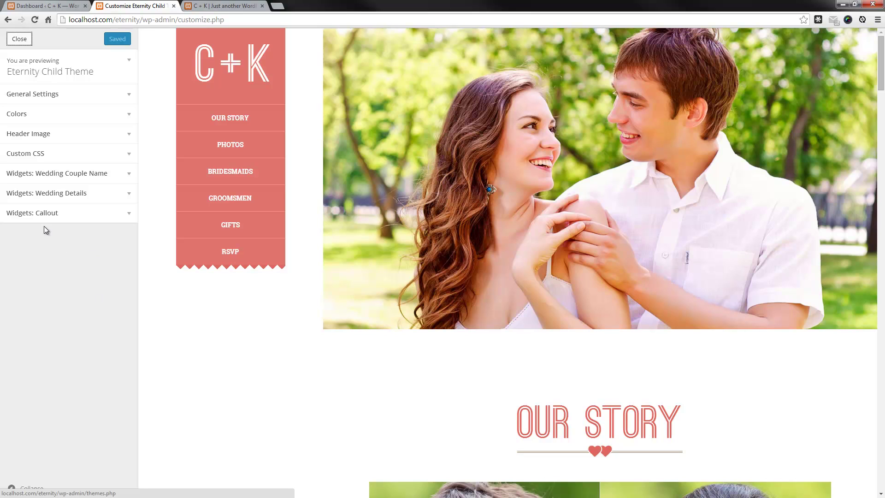
Add the Wedding Couple Name widget to its area, found by searching 'themec'
{"action": "left_click", "coordinate": [125, 177]}
{"action": "left_click", "coordinate": [110, 199]}
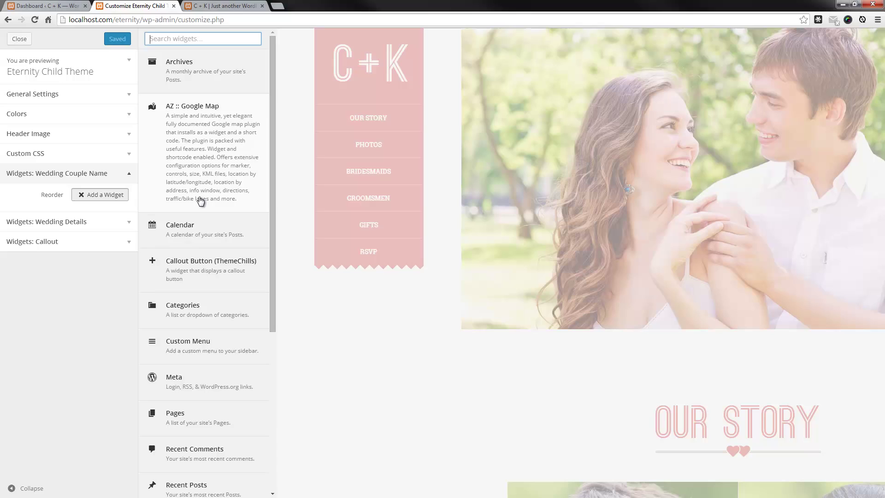
{"action": "type", "text": "themec"}
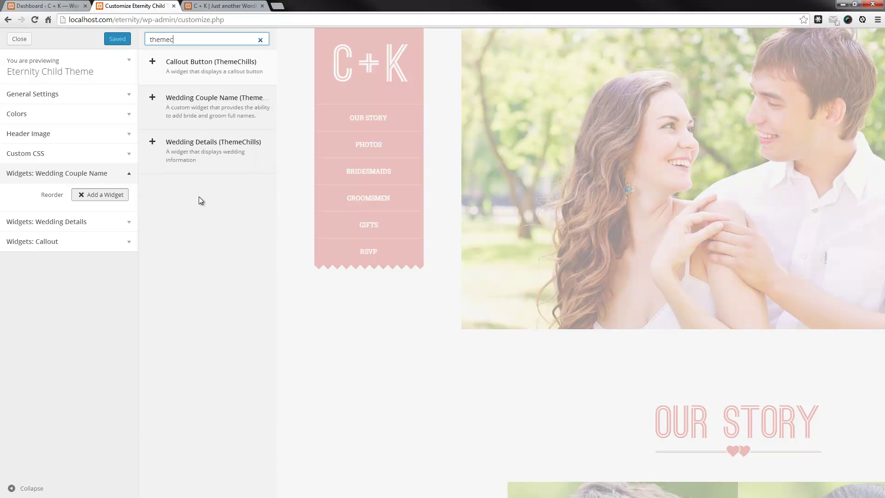
{"action": "left_click", "coordinate": [219, 115]}
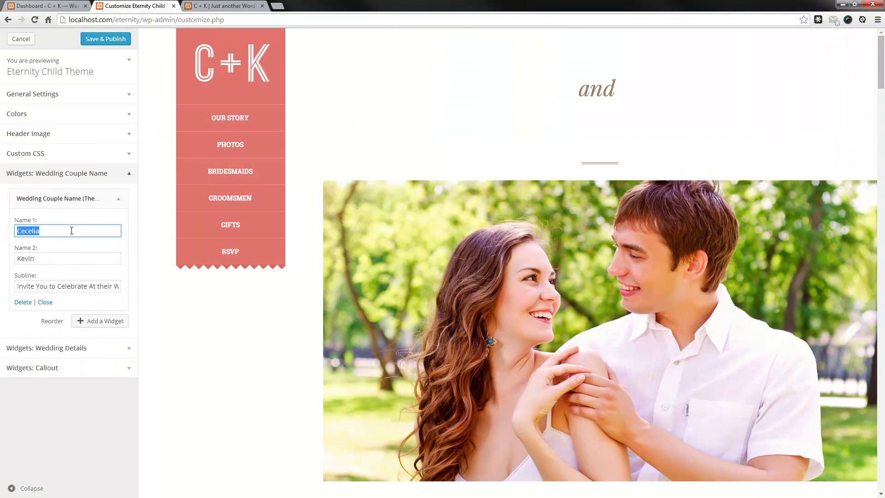
Edit the widget's subline field, appending the word 'Soon'
{"action": "left_click", "coordinate": [72, 231]}
{"action": "left_click", "coordinate": [44, 261]}
{"action": "left_click", "coordinate": [55, 285]}
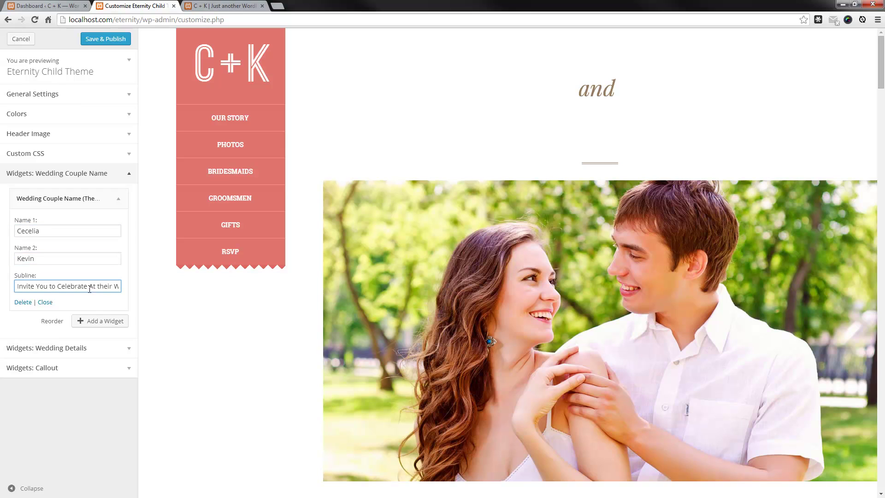
{"action": "left_click_drag", "start_coordinate": [97, 285], "coordinate": [129, 289]}
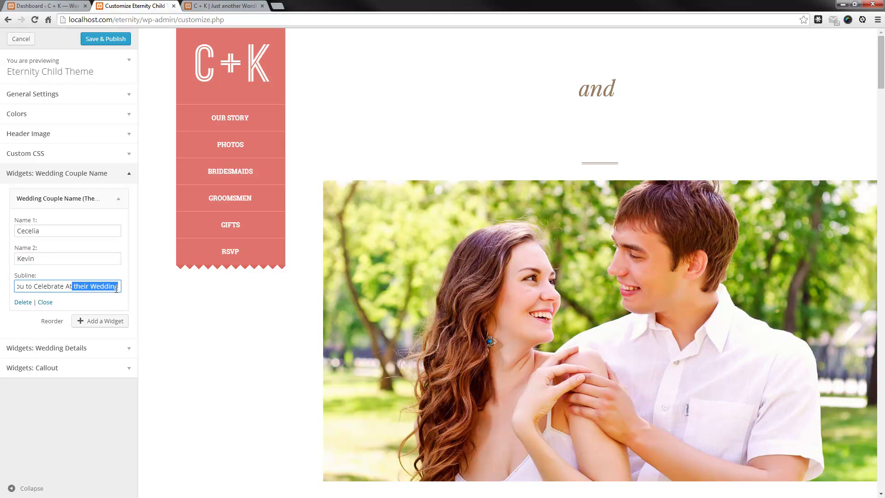
{"action": "left_click", "coordinate": [117, 289]}
{"action": "left_click_drag", "start_coordinate": [107, 288], "coordinate": [20, 302]}
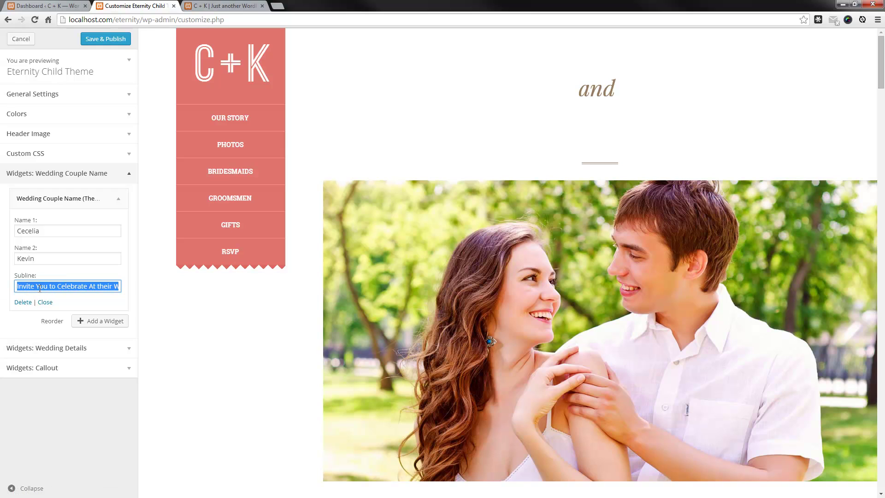
{"action": "left_click", "coordinate": [101, 288]}
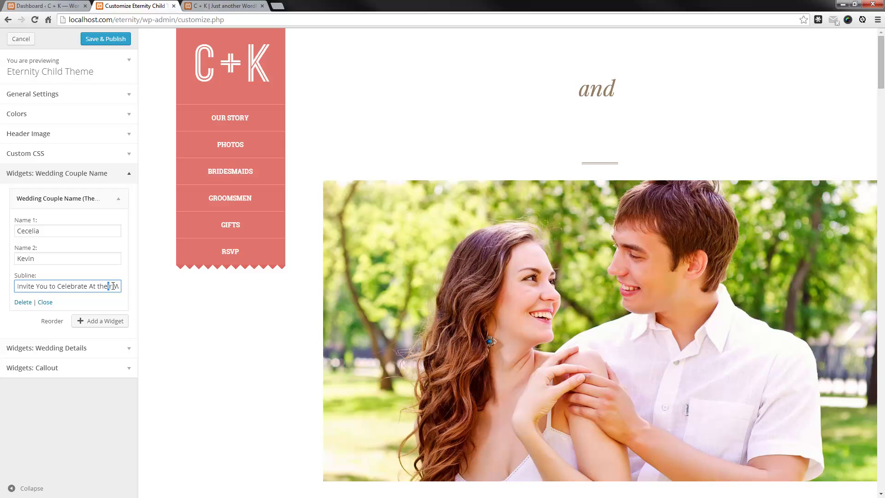
{"action": "left_click_drag", "start_coordinate": [112, 285], "coordinate": [117, 288]}
{"action": "left_click", "coordinate": [118, 288]}
{"action": "type", "text": "Soon"}
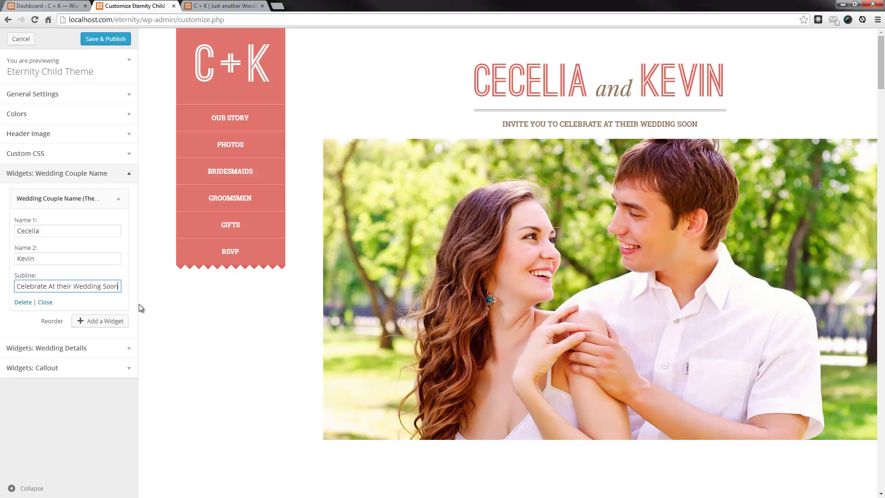
Retype the whole subline as 'Coming Soon' and collapse the widget
{"action": "triple_click", "coordinate": [101, 285]}
{"action": "type", "text": "Comu"}
{"action": "key", "text": "BackSpace"}
{"action": "type", "text": "ing So"}
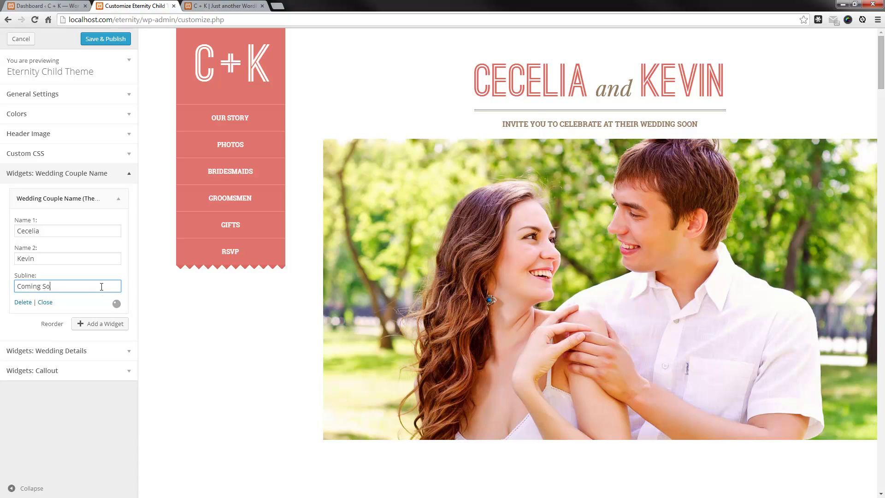
{"action": "type", "text": "on"}
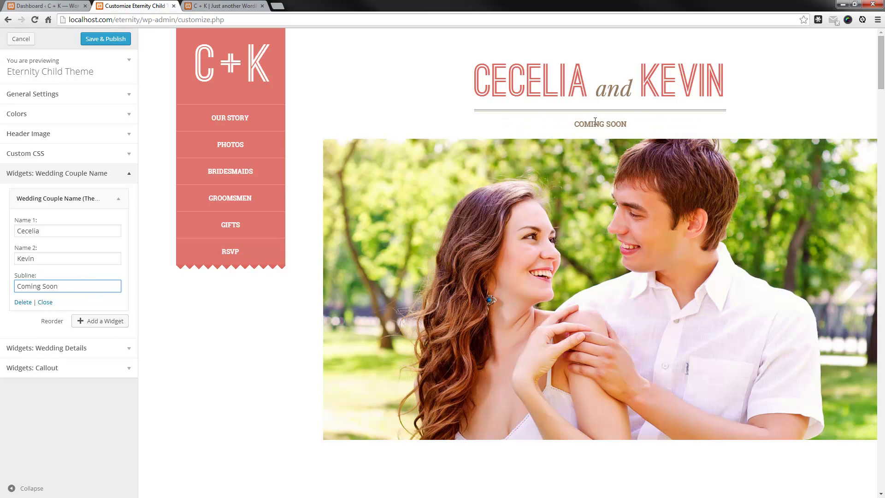
{"action": "double_click", "coordinate": [593, 123]}
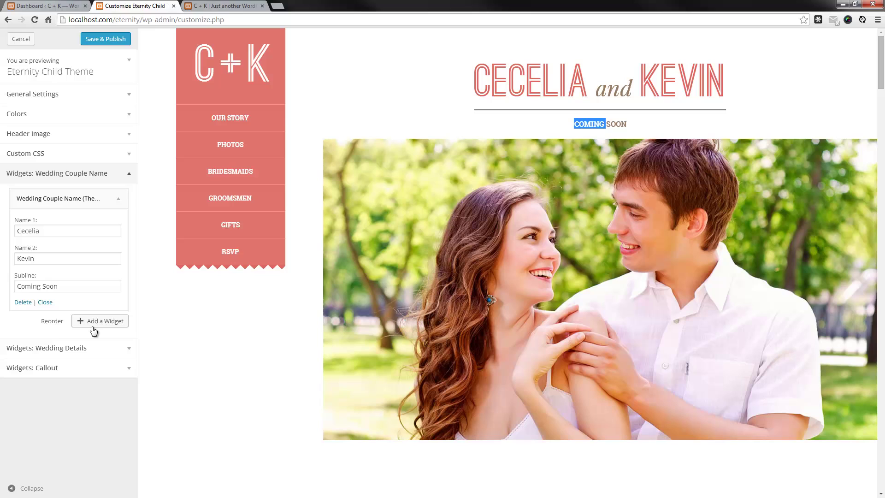
{"action": "left_click", "coordinate": [49, 304]}
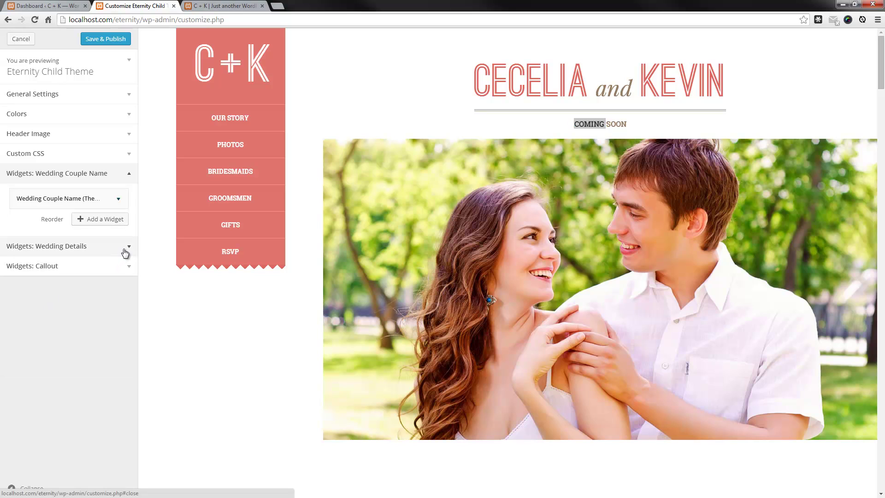
Add the Wedding Details widget to the Wedding Details area
{"action": "left_click", "coordinate": [124, 249]}
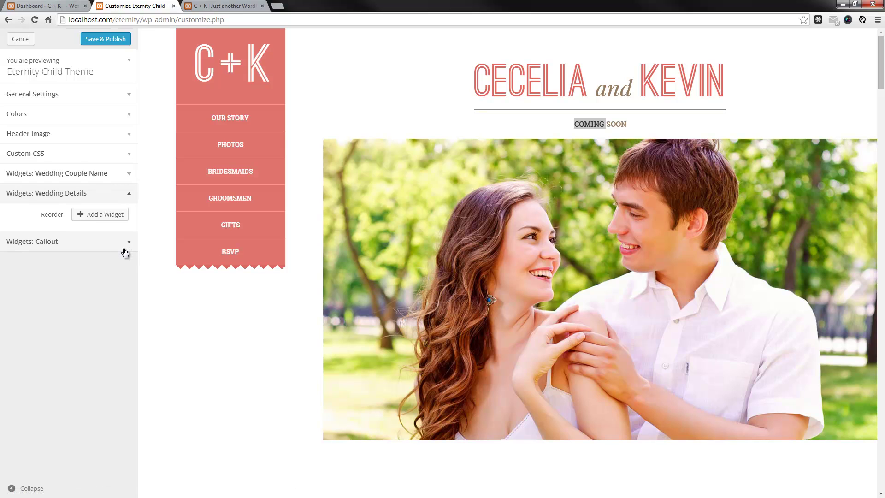
{"action": "left_click", "coordinate": [110, 216]}
{"action": "scroll", "coordinate": [207, 276], "scroll_direction": "down", "scroll_amount": 5}
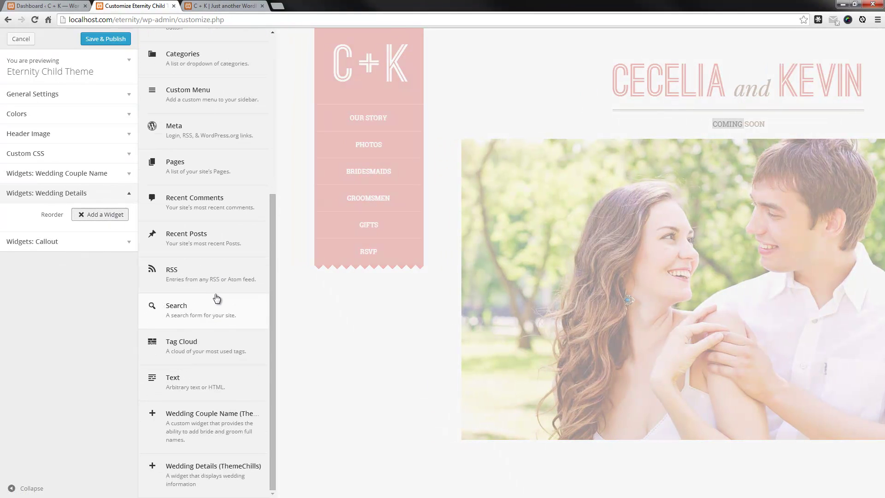
{"action": "left_click", "coordinate": [216, 476]}
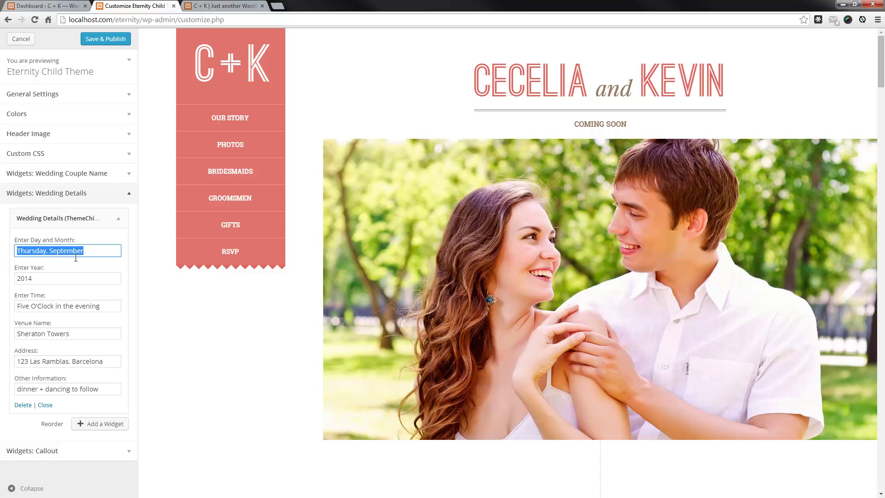
Change the time to 'Four O'Clock' and the address city from Barcelona to New York
{"action": "left_click", "coordinate": [58, 282]}
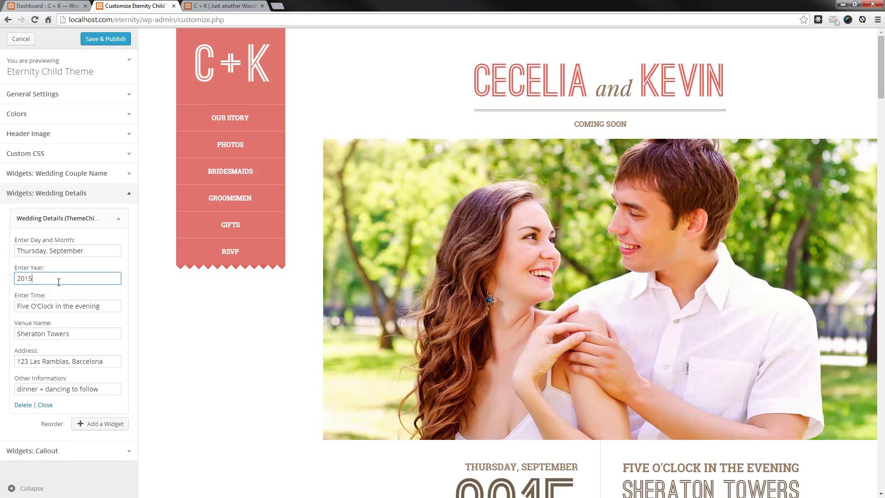
{"action": "scroll", "coordinate": [192, 368], "scroll_direction": "down", "scroll_amount": 4}
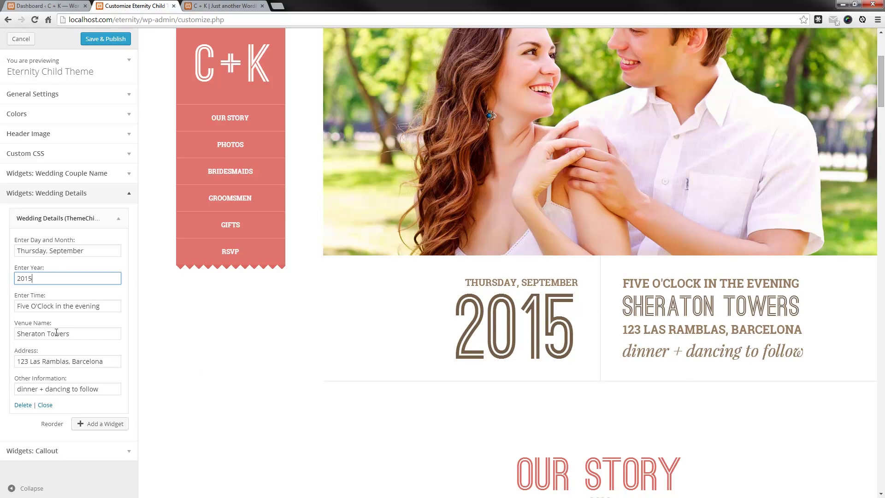
{"action": "double_click", "coordinate": [22, 306]}
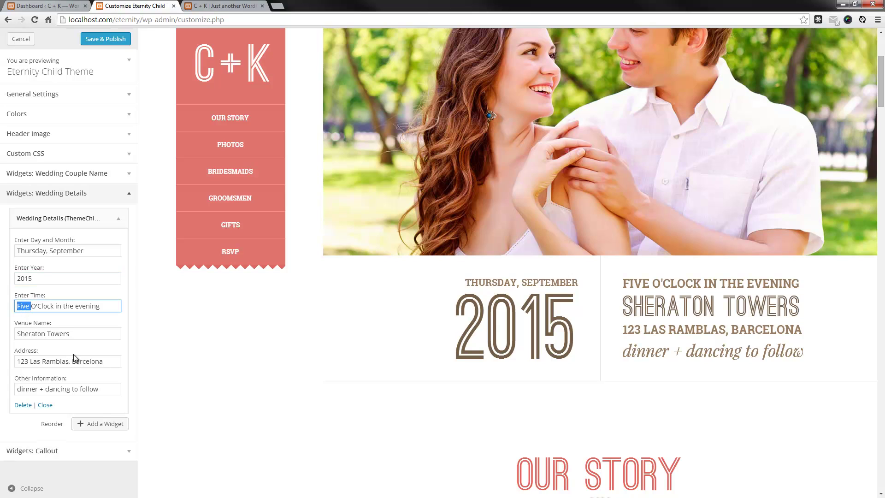
{"action": "type", "text": "Four"}
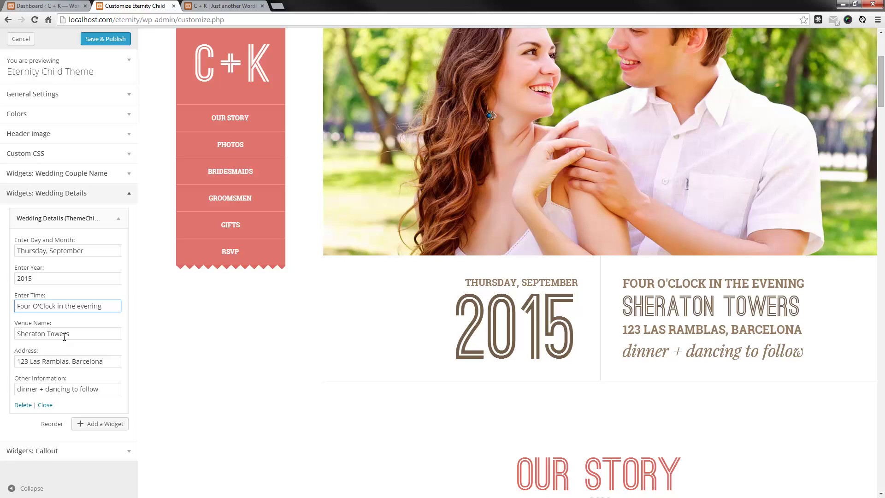
{"action": "double_click", "coordinate": [88, 362]}
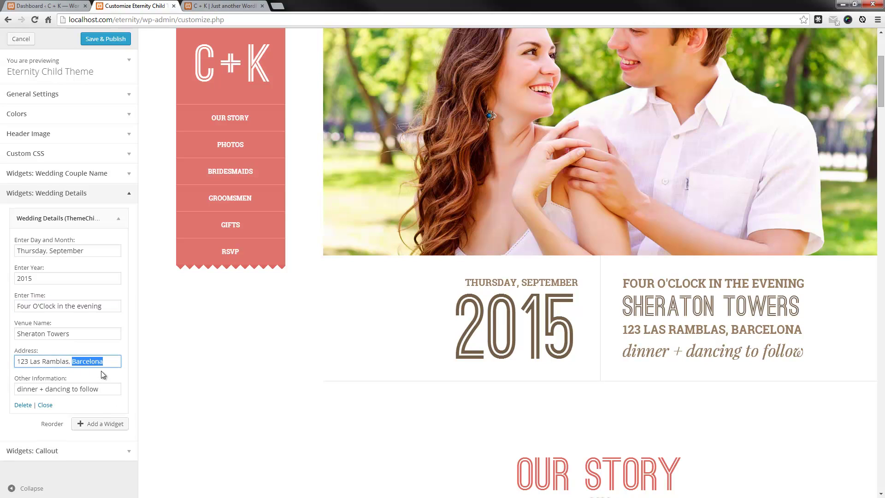
{"action": "type", "text": "New York"}
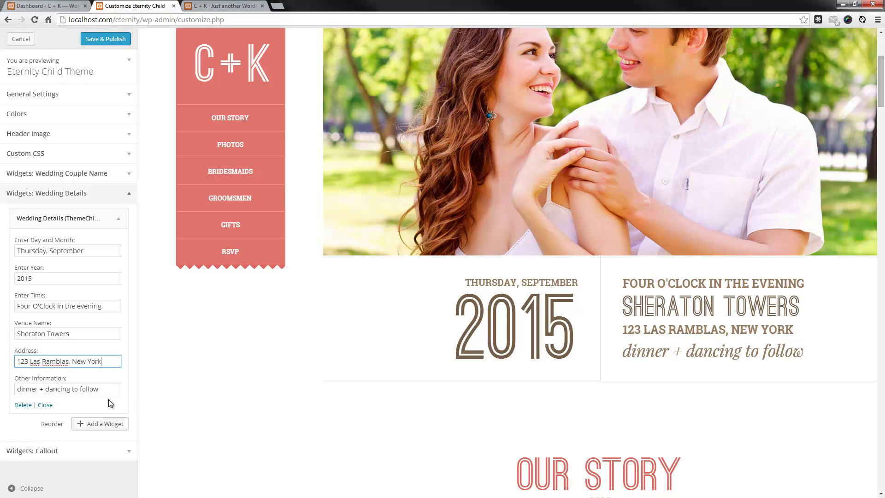
{"action": "left_click", "coordinate": [47, 405]}
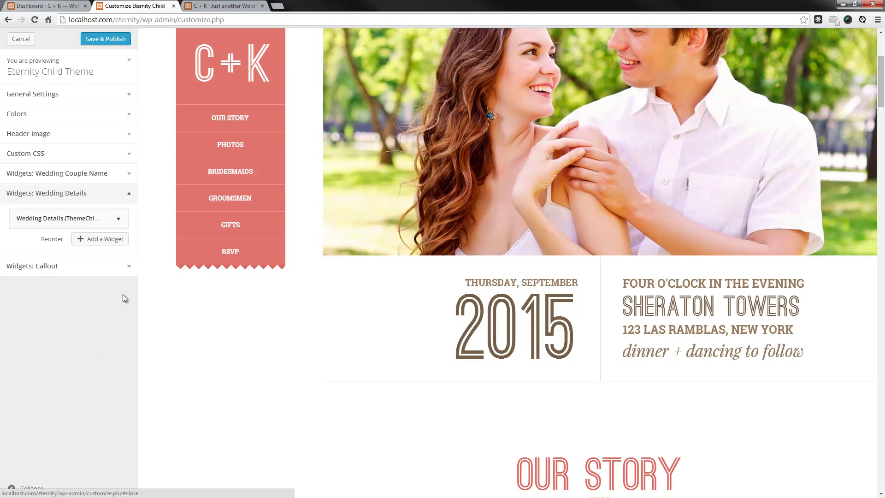
Add a Callout Button widget to the Callout area
{"action": "left_click", "coordinate": [127, 270]}
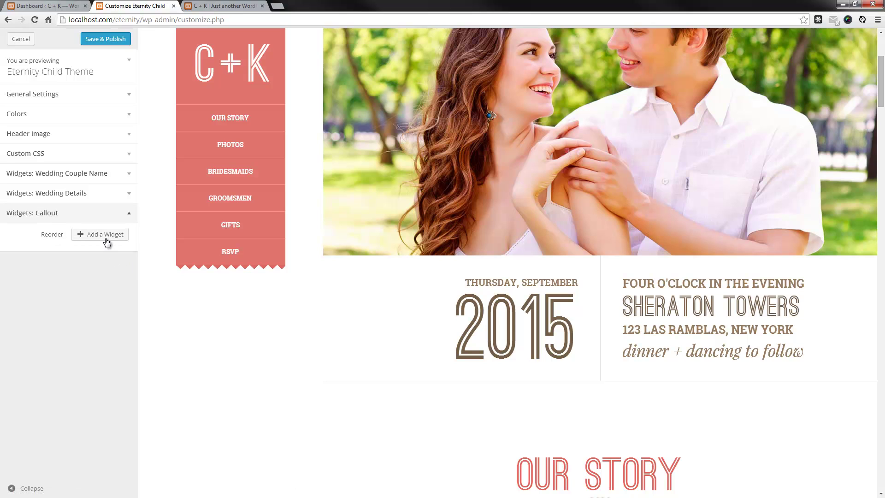
{"action": "left_click", "coordinate": [105, 235]}
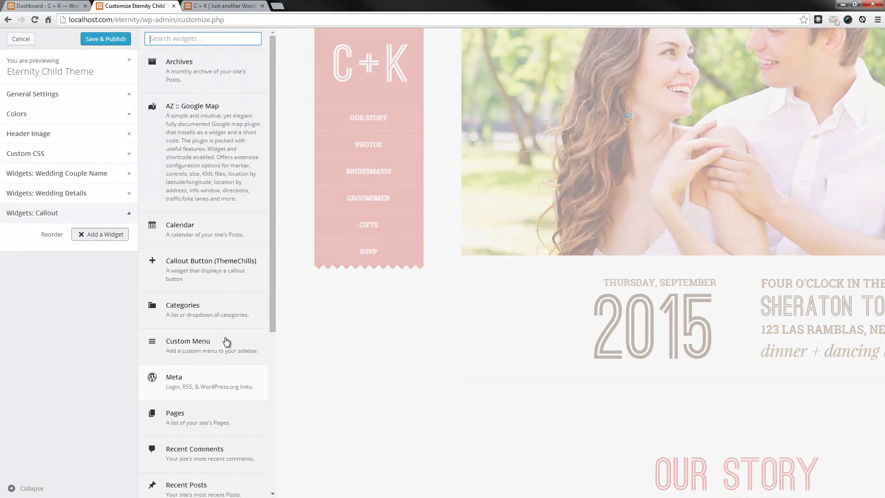
{"action": "left_click", "coordinate": [215, 271]}
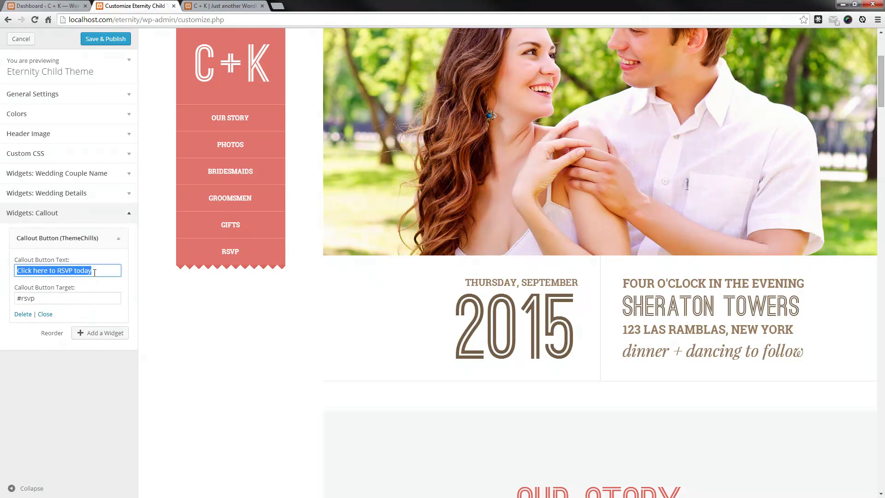
Change the button label's 'today' to 'Now', giving 'Click here to RSVP Now'
{"action": "left_click", "coordinate": [95, 272]}
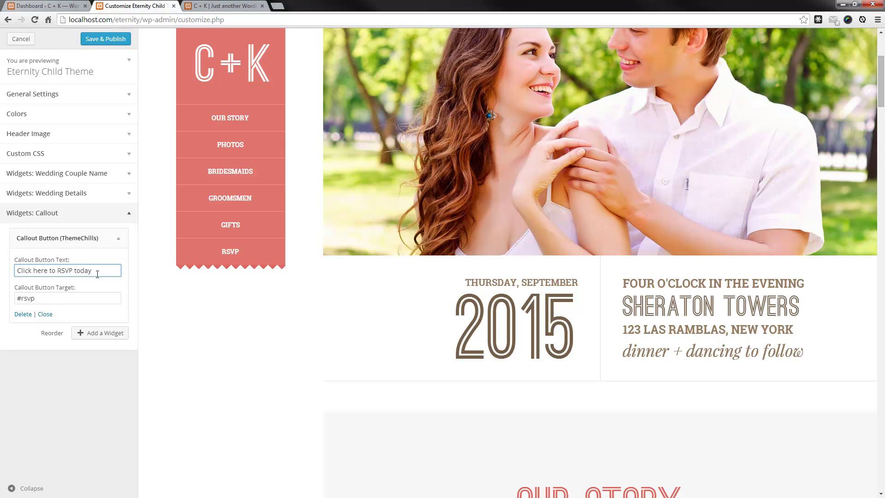
{"action": "left_click_drag", "start_coordinate": [99, 270], "coordinate": [74, 270]}
{"action": "type", "text": "Now"}
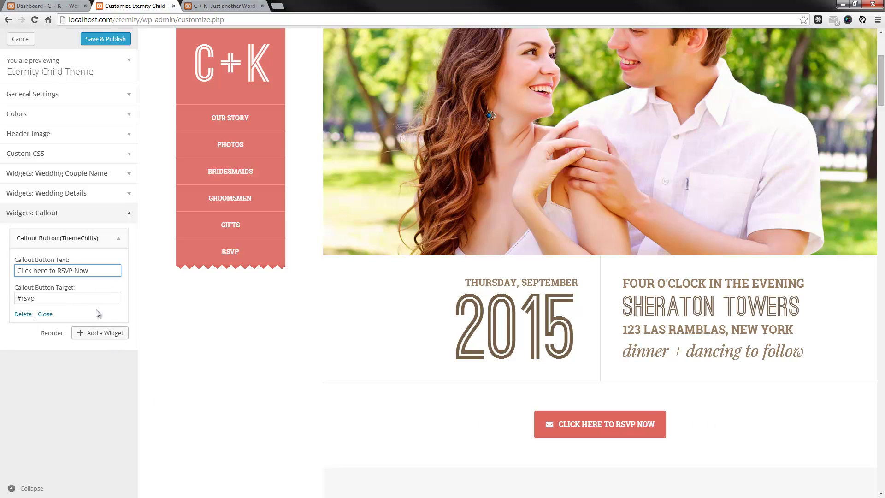
{"action": "double_click", "coordinate": [81, 271]}
Delete the Callout Button and add a fresh one reading 'Click here to RSVP today' targeting #rsvp
{"action": "left_click", "coordinate": [22, 317]}
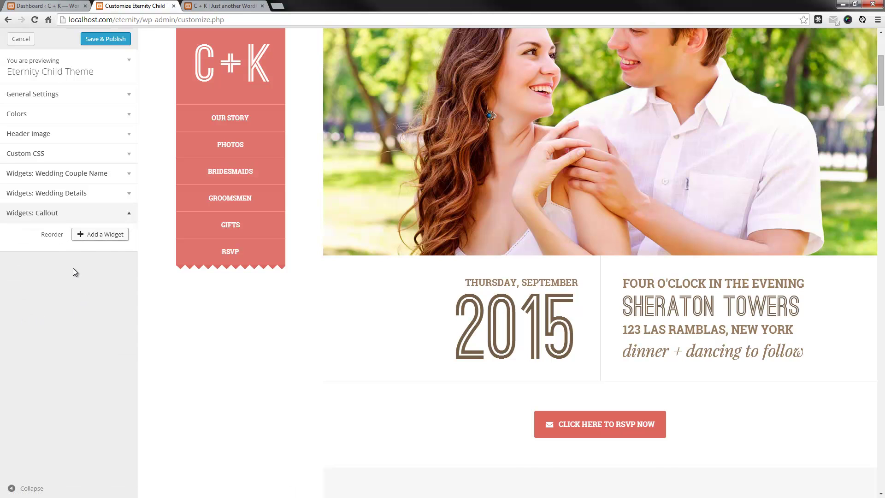
{"action": "left_click", "coordinate": [117, 216]}
{"action": "left_click", "coordinate": [120, 218]}
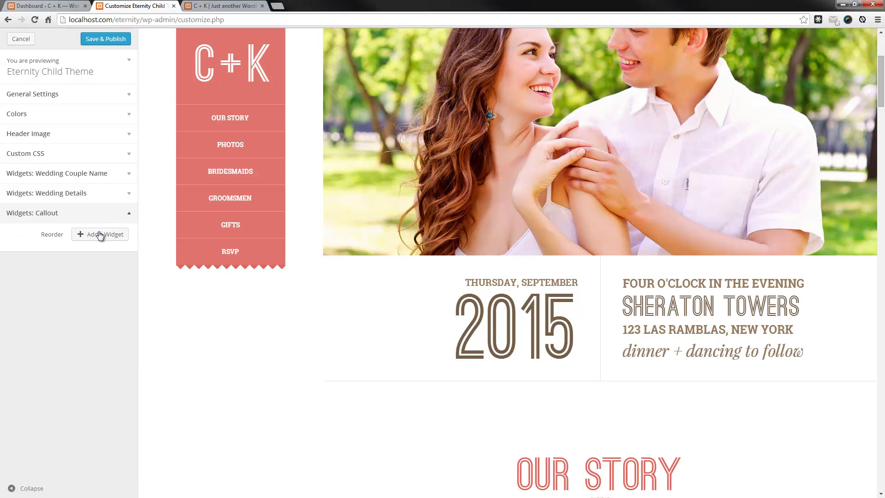
{"action": "left_click", "coordinate": [90, 236]}
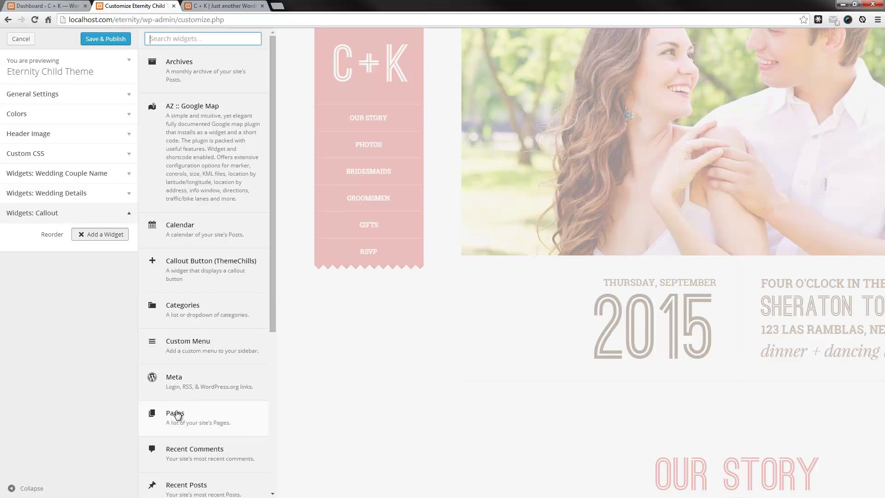
{"action": "left_click", "coordinate": [192, 260]}
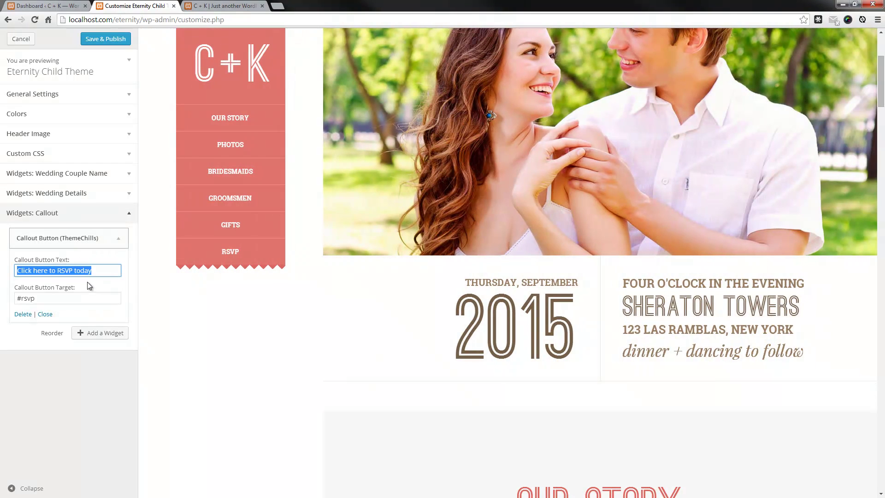
{"action": "left_click", "coordinate": [101, 271]}
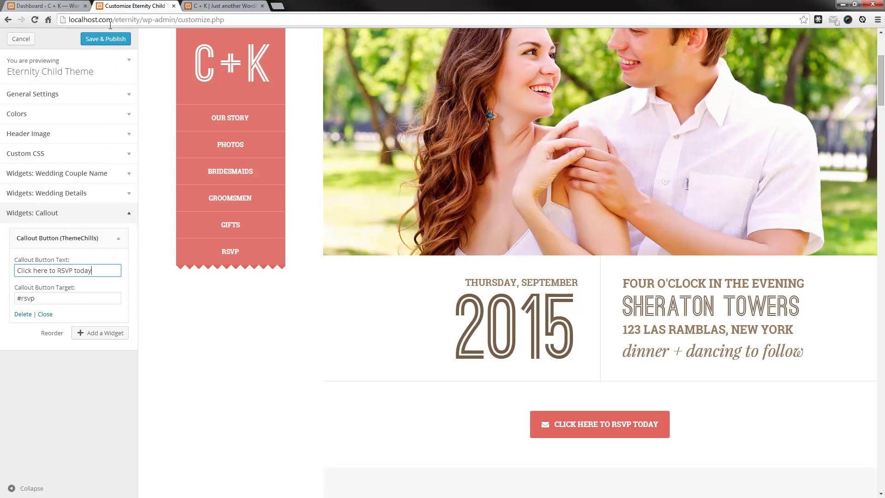
{"action": "left_click", "coordinate": [118, 239]}
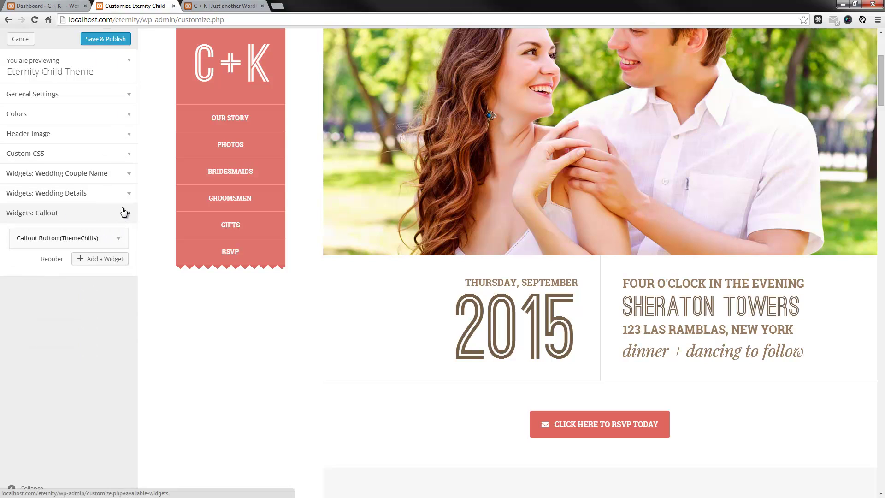
{"action": "left_click", "coordinate": [131, 216]}
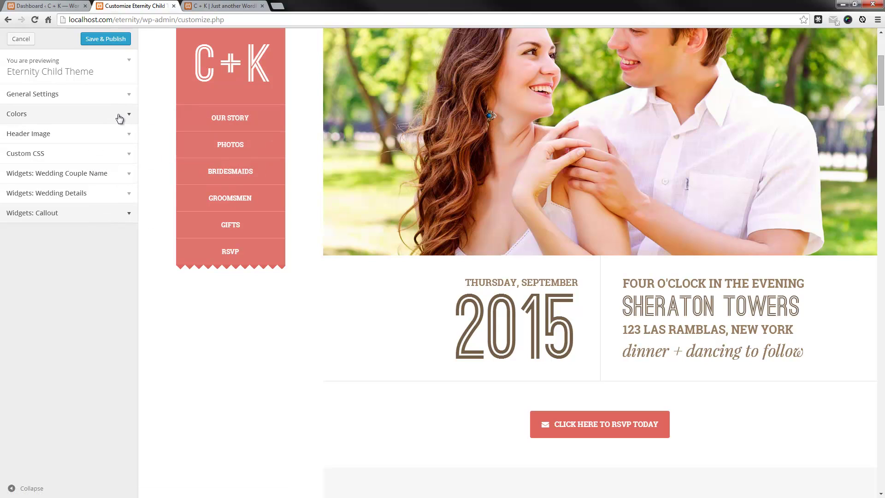
Save & Publish the Customizer changes and reload the live site to review them
{"action": "left_click", "coordinate": [117, 40]}
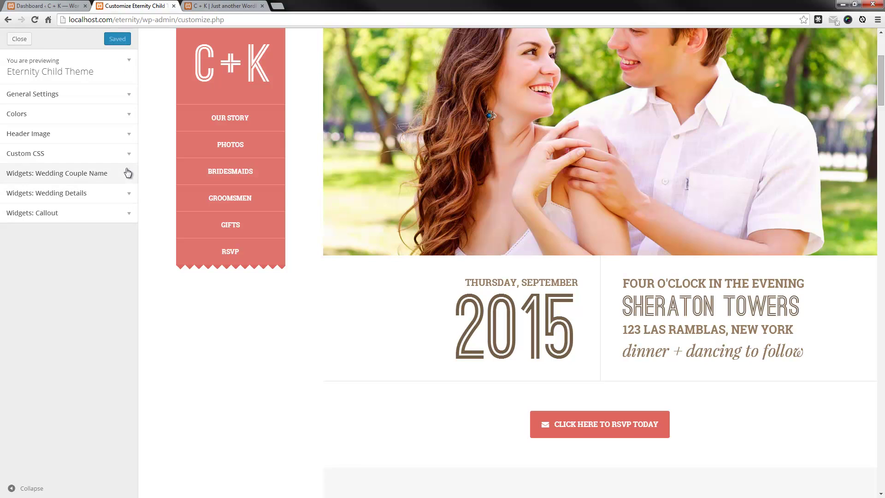
{"action": "left_click", "coordinate": [221, 7]}
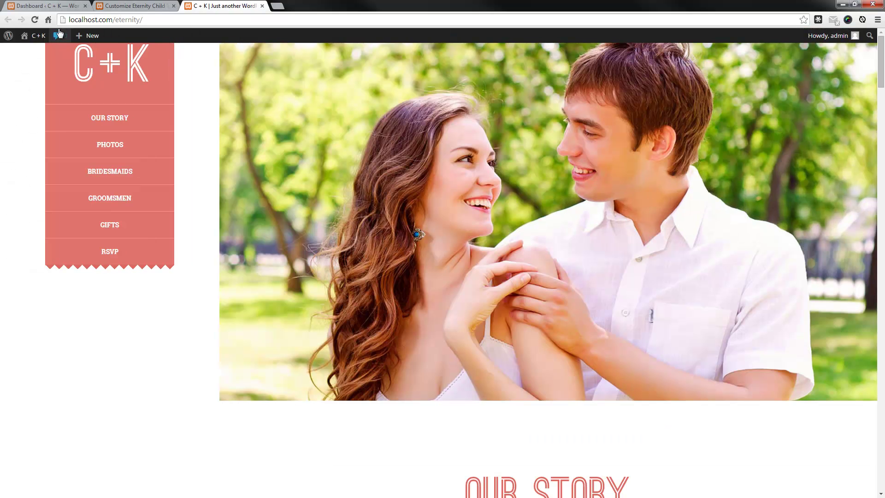
{"action": "left_click", "coordinate": [34, 19]}
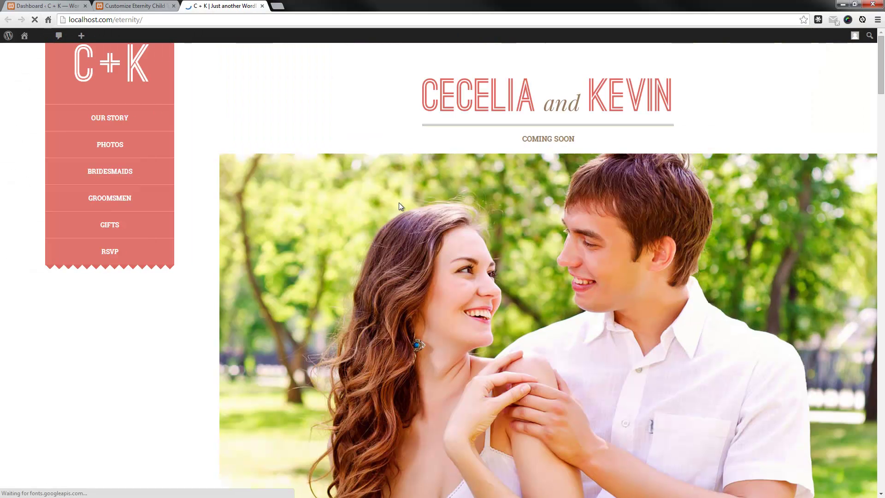
{"action": "scroll", "coordinate": [399, 203], "scroll_direction": "down", "scroll_amount": 10}
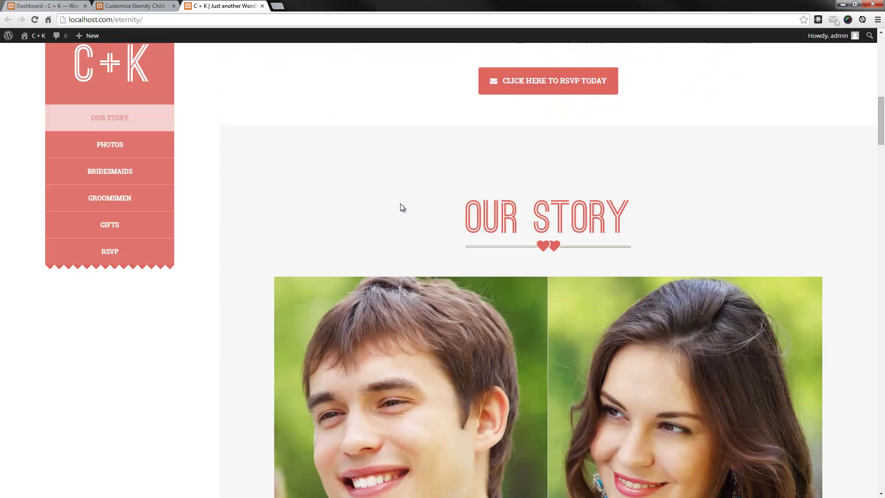
{"action": "scroll", "coordinate": [414, 193], "scroll_direction": "up", "scroll_amount": 5}
{"action": "scroll", "coordinate": [434, 184], "scroll_direction": "up", "scroll_amount": 4}
Close the Customizer to return to the Themes screen
{"action": "left_click", "coordinate": [147, 6]}
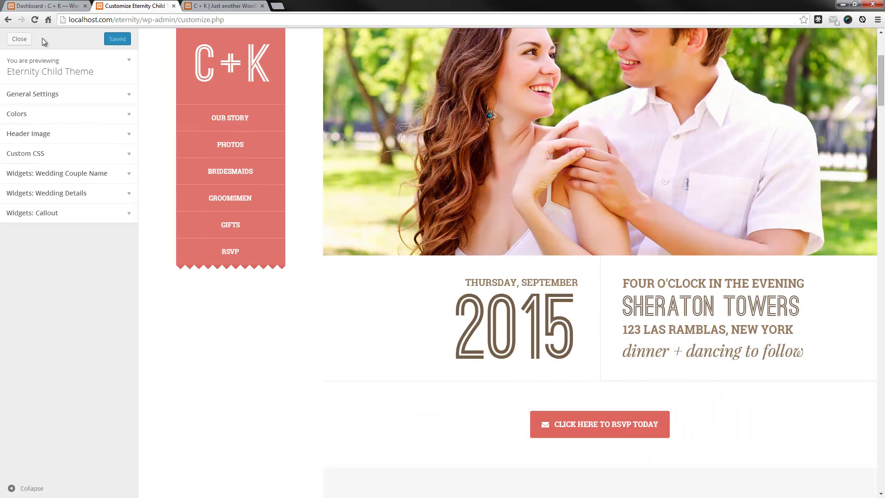
{"action": "left_click", "coordinate": [15, 43]}
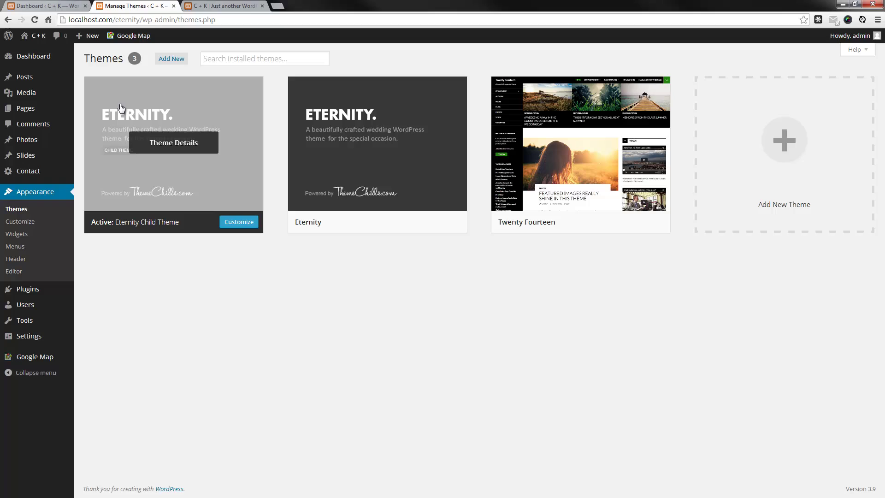
{"action": "mouse_move", "coordinate": [35, 92]}
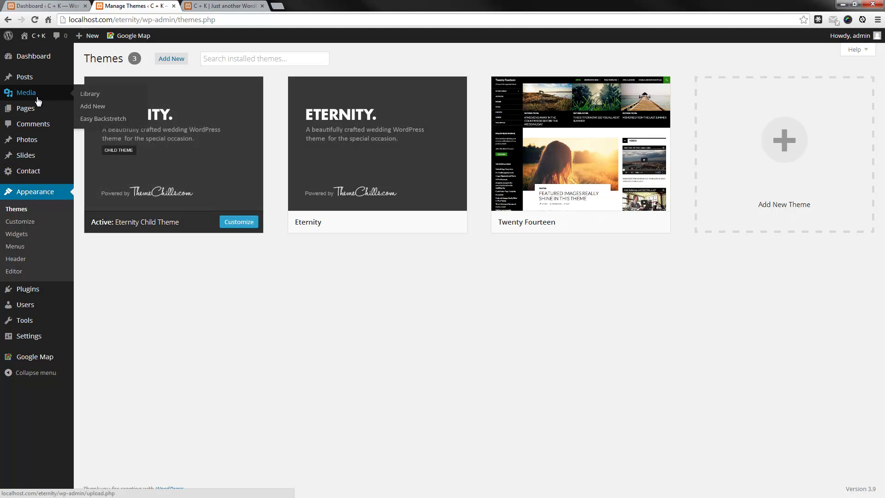
Open the Easy Backstretch settings under Media and upload the background images
{"action": "left_click", "coordinate": [93, 120]}
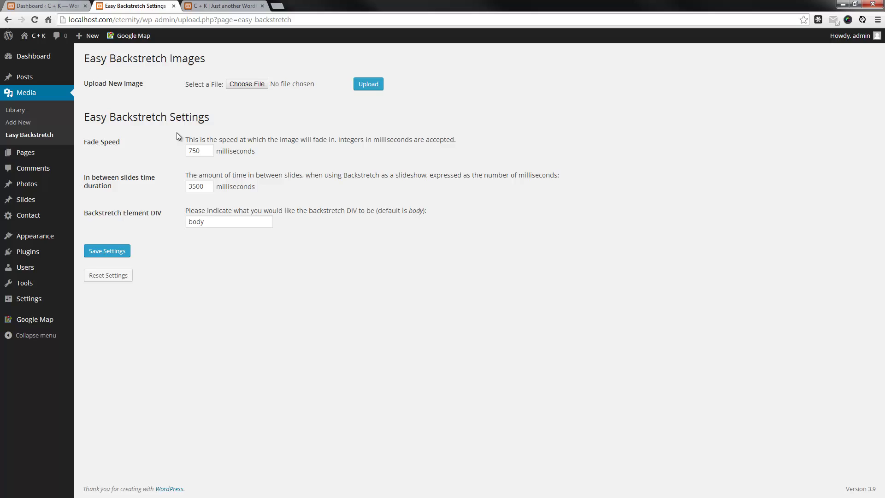
{"action": "double_click", "coordinate": [240, 222]}
{"action": "mouse_move", "coordinate": [74, 240]}
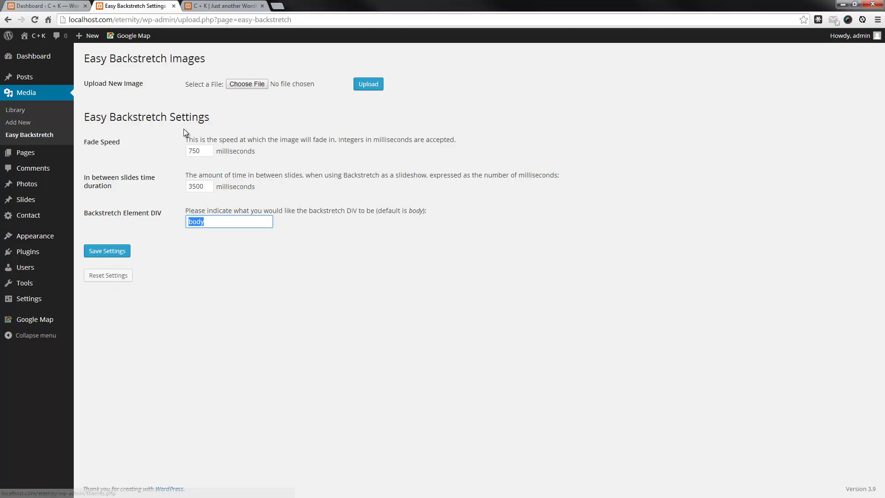
{"action": "left_click", "coordinate": [249, 85]}
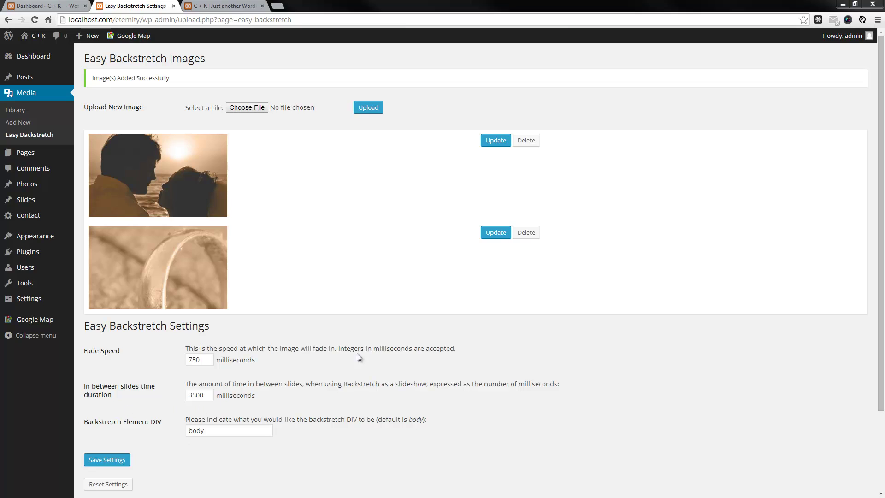
Change the Backstretch Element DIV from body to aside and save the settings
{"action": "left_click", "coordinate": [213, 432]}
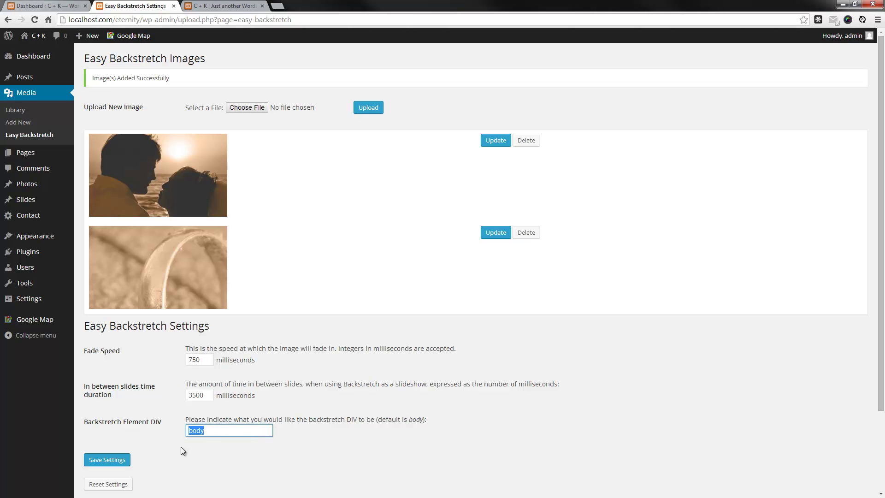
{"action": "type", "text": "as"}
{"action": "type", "text": "ide"}
{"action": "scroll", "coordinate": [193, 467], "scroll_direction": "down", "scroll_amount": 2}
{"action": "scroll", "coordinate": [193, 467], "scroll_direction": "up", "scroll_amount": 2}
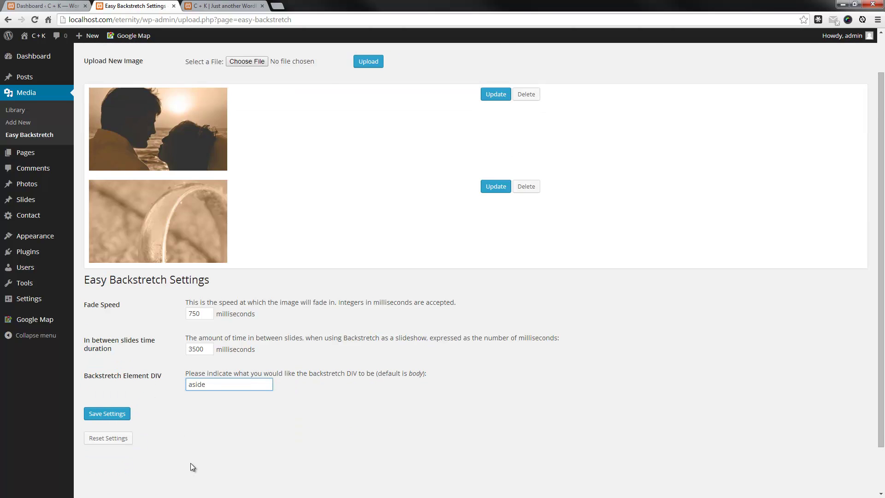
{"action": "scroll", "coordinate": [133, 433], "scroll_direction": "down", "scroll_amount": 1}
{"action": "left_click", "coordinate": [115, 415]}
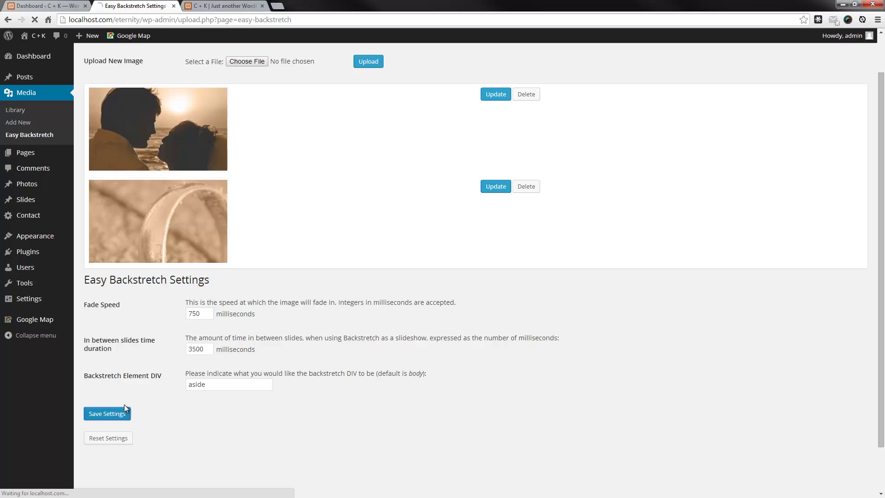
Reload the live site to see the sunset background, then open Appearance > Customize
{"action": "left_click", "coordinate": [229, 4]}
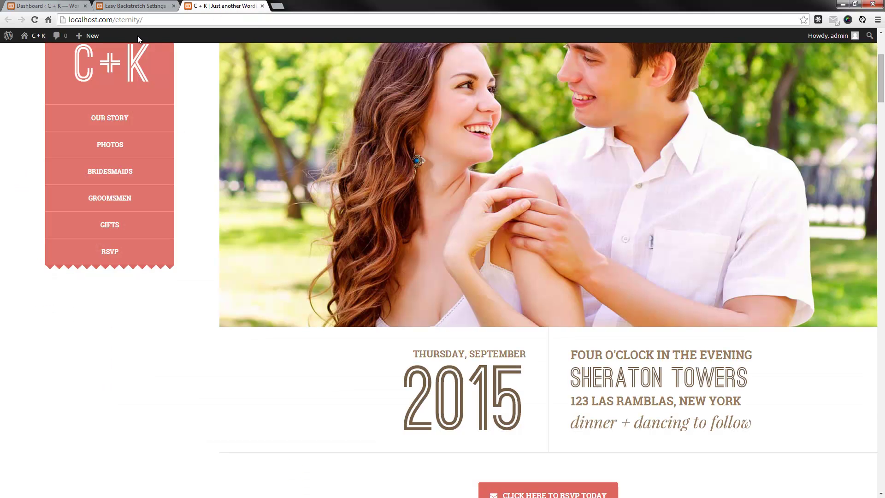
{"action": "left_click", "coordinate": [34, 19]}
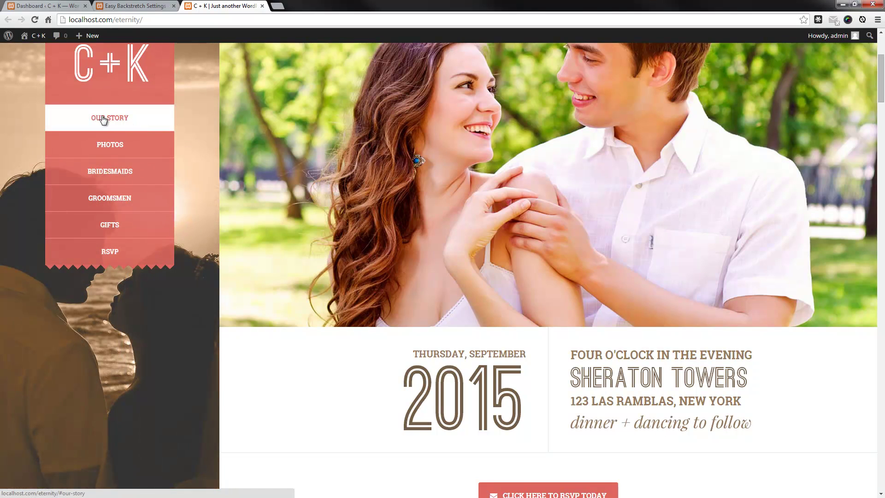
{"action": "left_click", "coordinate": [162, 7]}
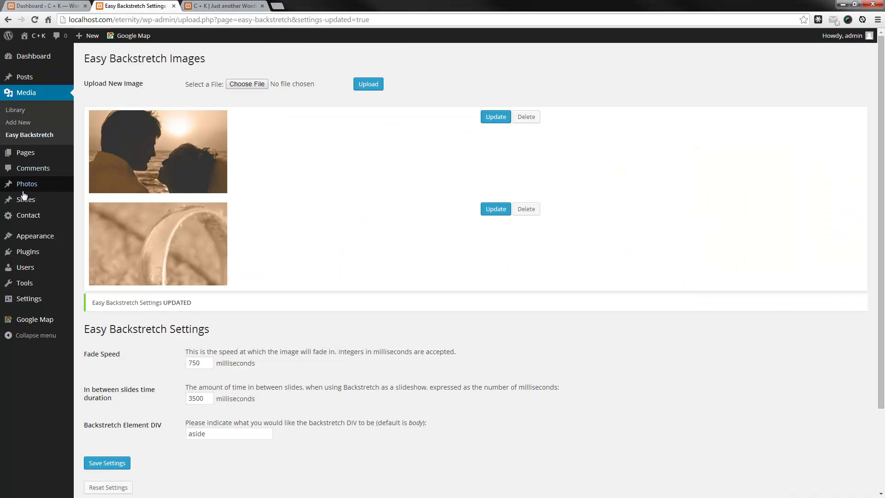
{"action": "mouse_move", "coordinate": [62, 242]}
{"action": "left_click", "coordinate": [109, 249]}
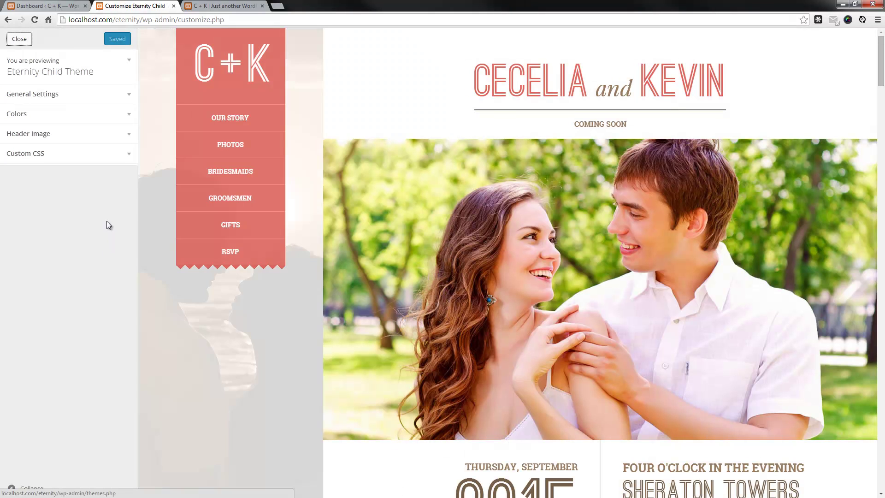
Under Colors, set Primary Color to the purple swatch #8224e3 and check the recoloured preview
{"action": "left_click", "coordinate": [128, 115]}
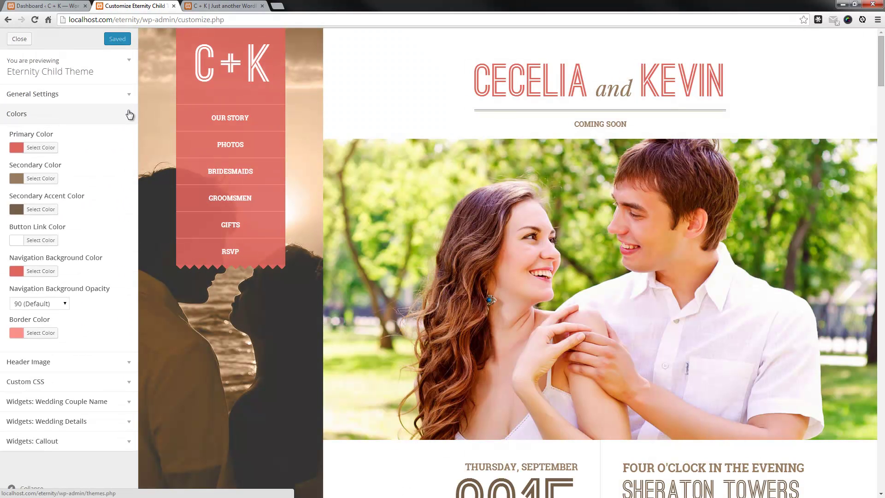
{"action": "left_click", "coordinate": [48, 149]}
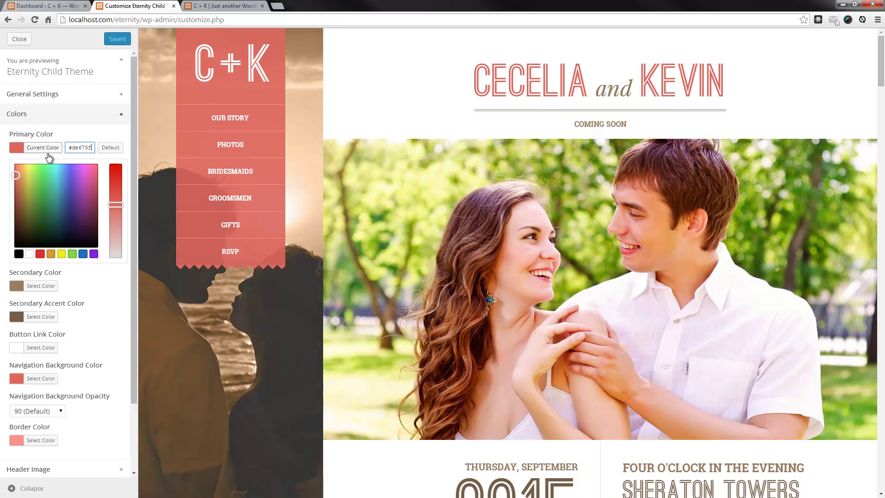
{"action": "left_click", "coordinate": [94, 254]}
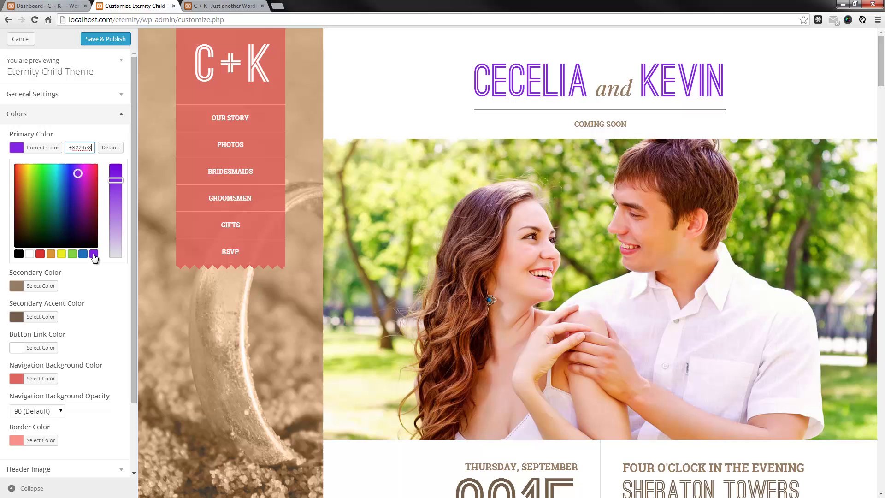
{"action": "scroll", "coordinate": [542, 80], "scroll_direction": "down", "scroll_amount": 1}
{"action": "scroll", "coordinate": [535, 240], "scroll_direction": "down", "scroll_amount": 10}
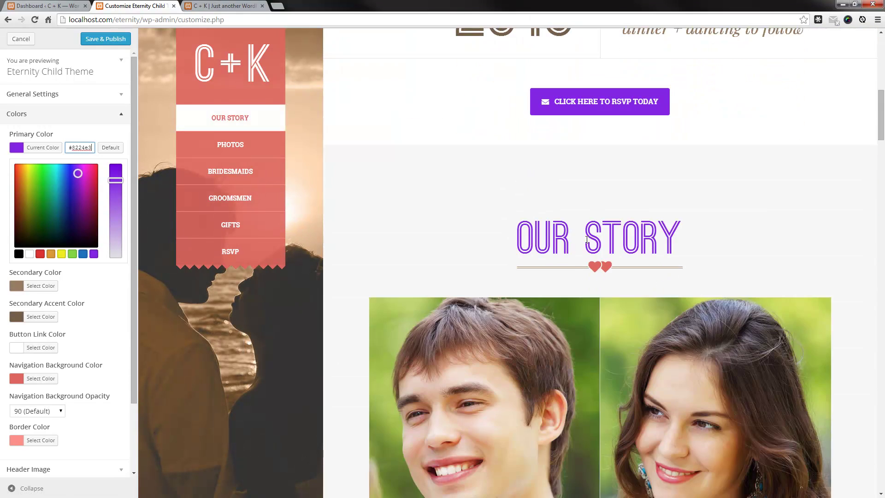
{"action": "scroll", "coordinate": [496, 192], "scroll_direction": "up", "scroll_amount": 3}
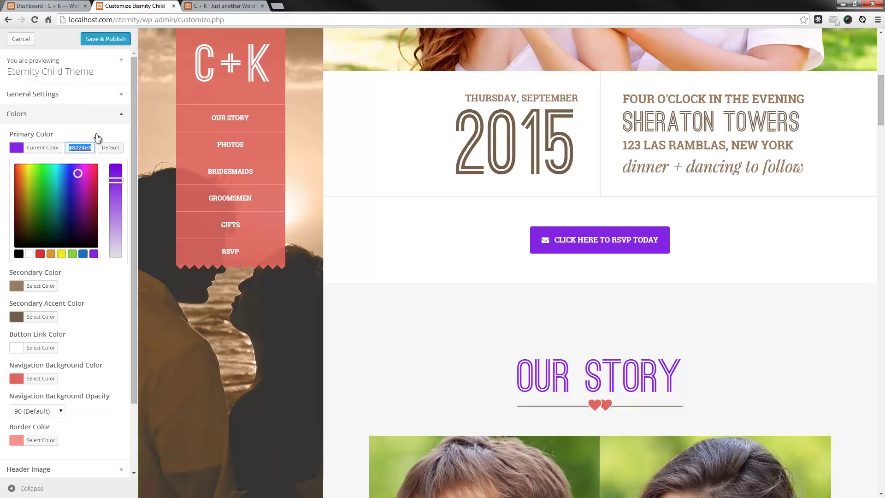
{"action": "left_click", "coordinate": [100, 137]}
{"action": "left_click", "coordinate": [100, 138]}
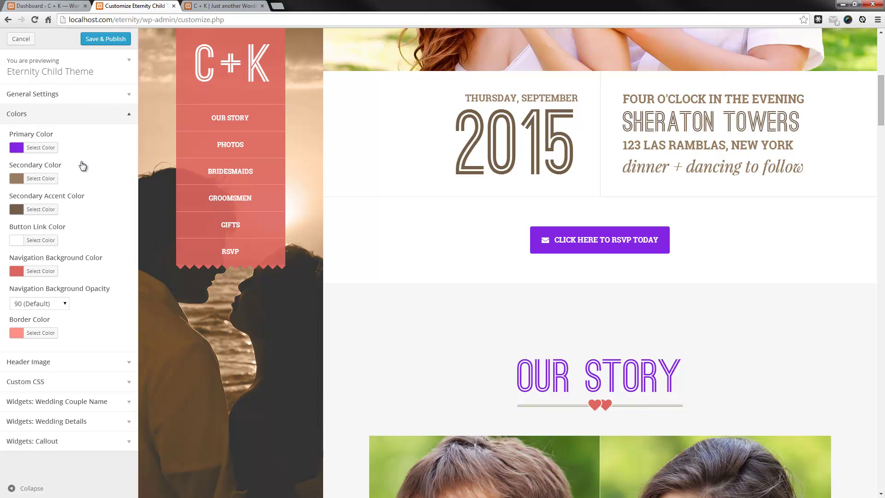
{"action": "left_click", "coordinate": [41, 271]}
{"action": "double_click", "coordinate": [84, 271]}
{"action": "type", "text": "8224e3"}
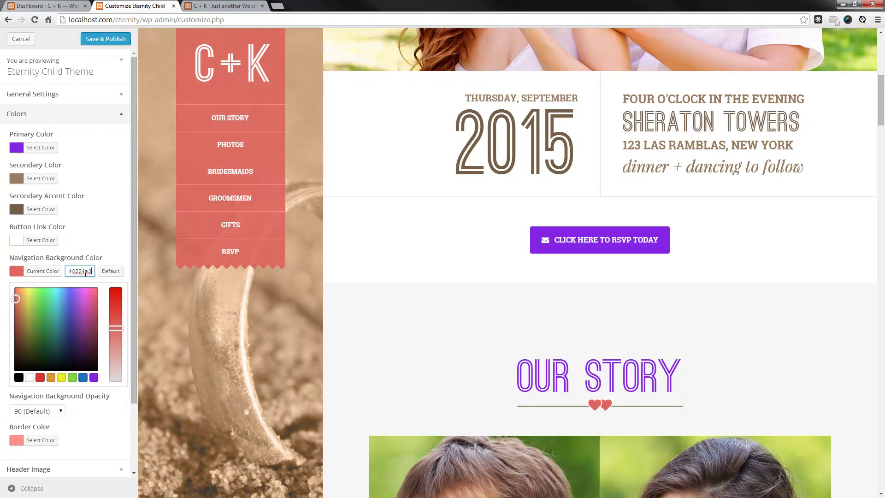
{"action": "left_click", "coordinate": [116, 177]}
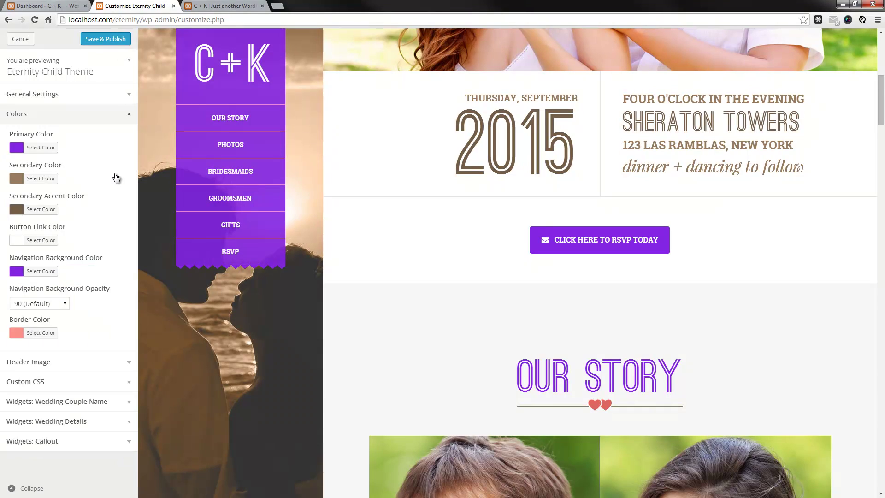
{"action": "left_click", "coordinate": [63, 305]}
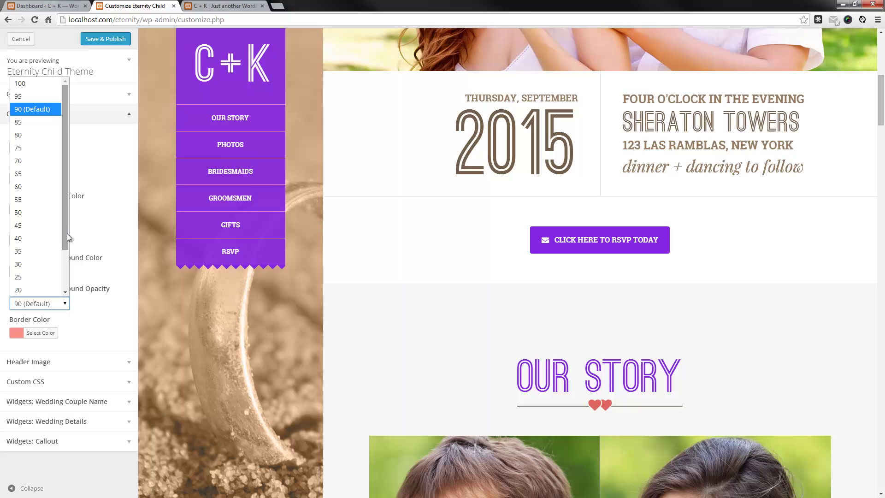
{"action": "scroll", "coordinate": [39, 258], "scroll_direction": "down", "scroll_amount": 1}
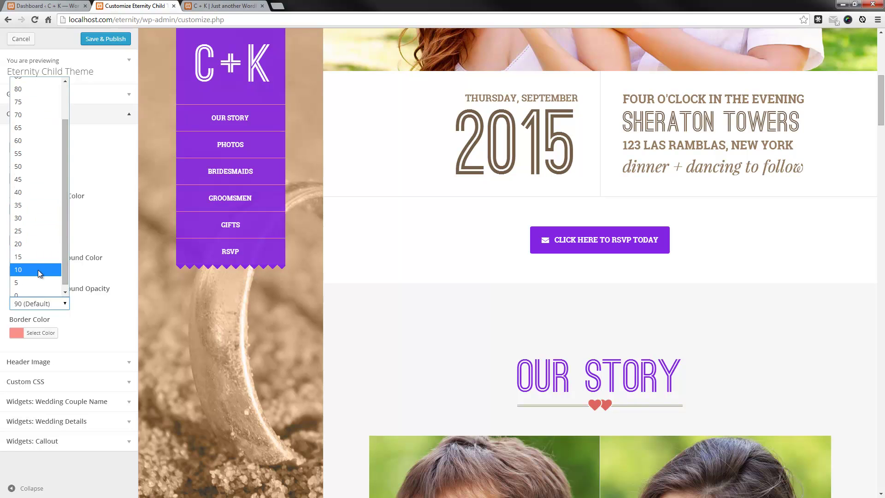
{"action": "left_click", "coordinate": [37, 270]}
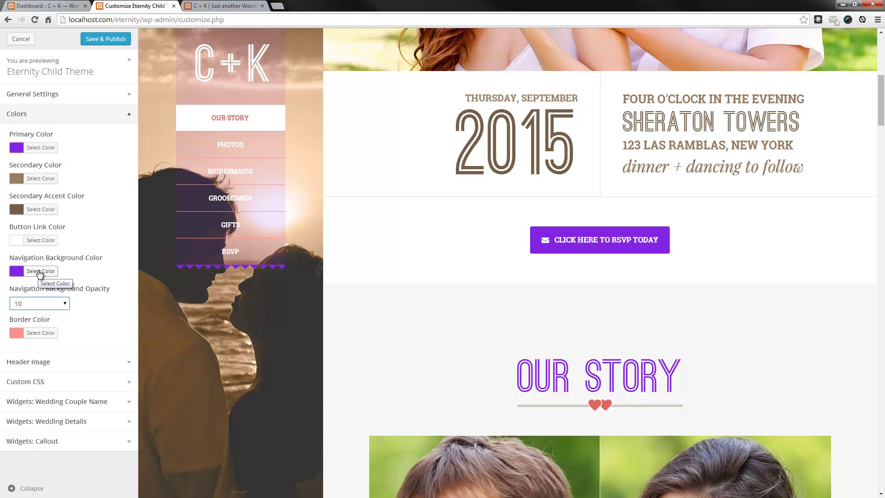
{"action": "left_click", "coordinate": [40, 272]}
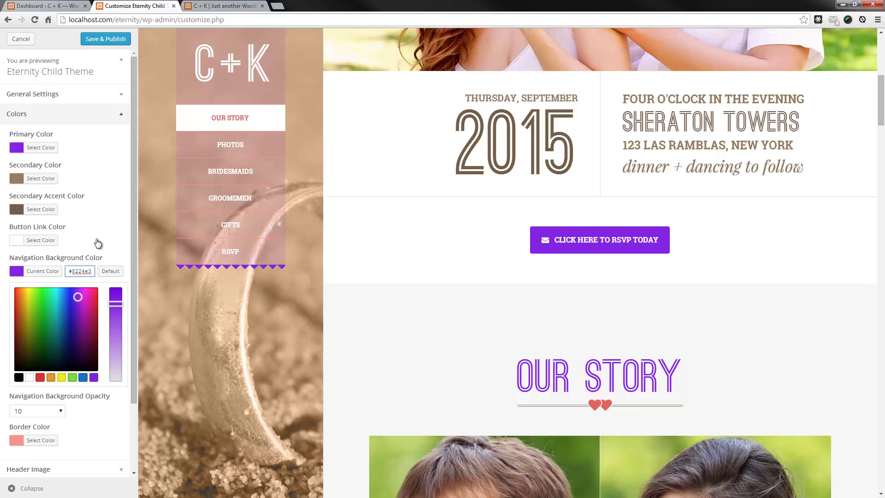
{"action": "left_click", "coordinate": [97, 243]}
{"action": "left_click", "coordinate": [69, 303]}
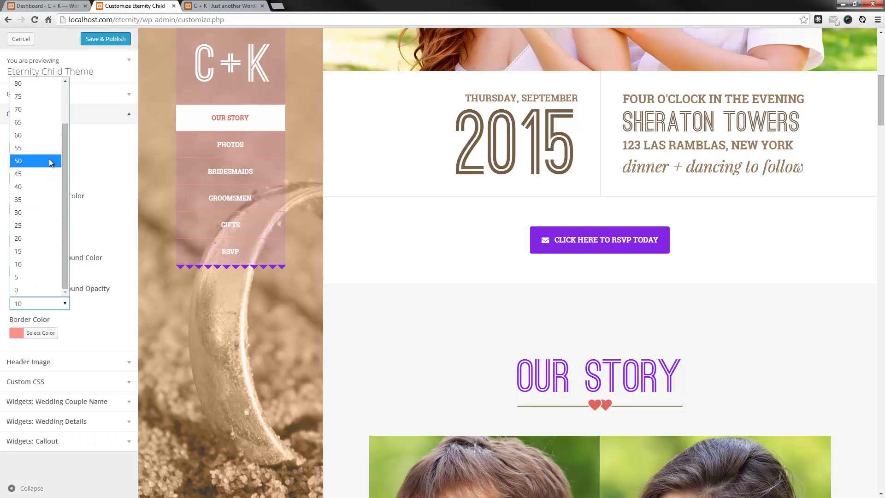
{"action": "scroll", "coordinate": [41, 138], "scroll_direction": "up", "scroll_amount": 2}
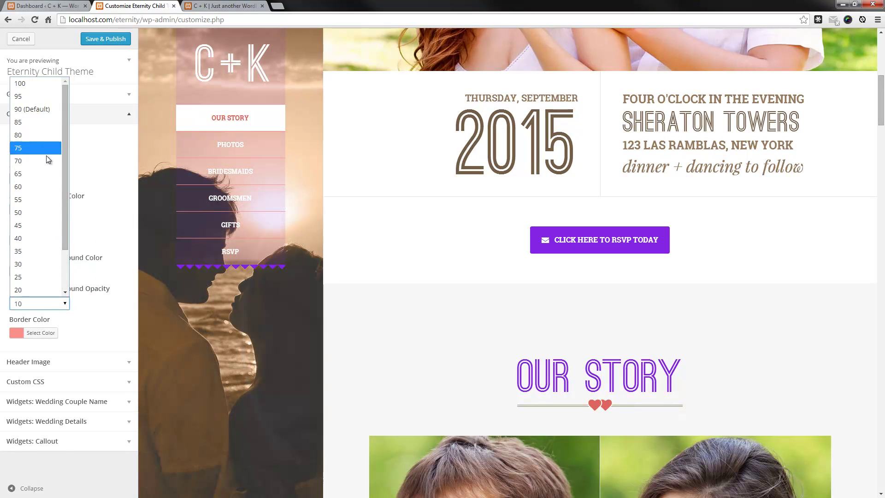
{"action": "left_click", "coordinate": [33, 111]}
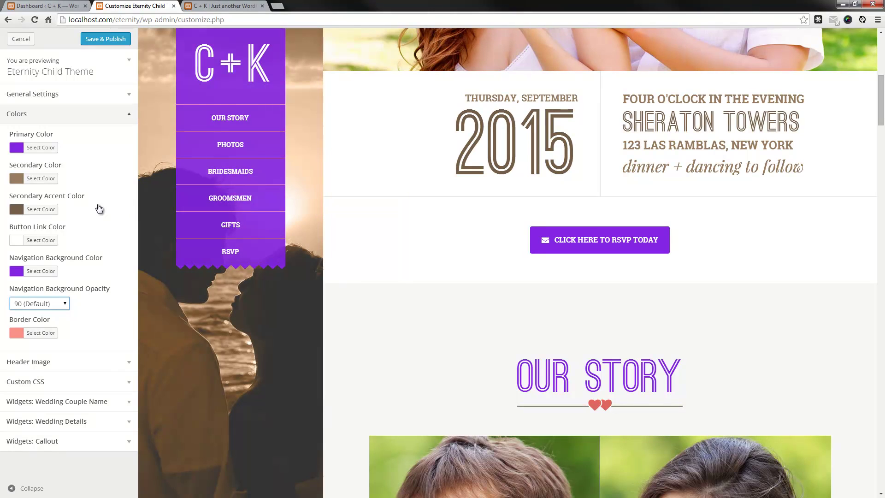
Set Border Color to a lighter shade of purple and review it in the preview
{"action": "left_click", "coordinate": [44, 334]}
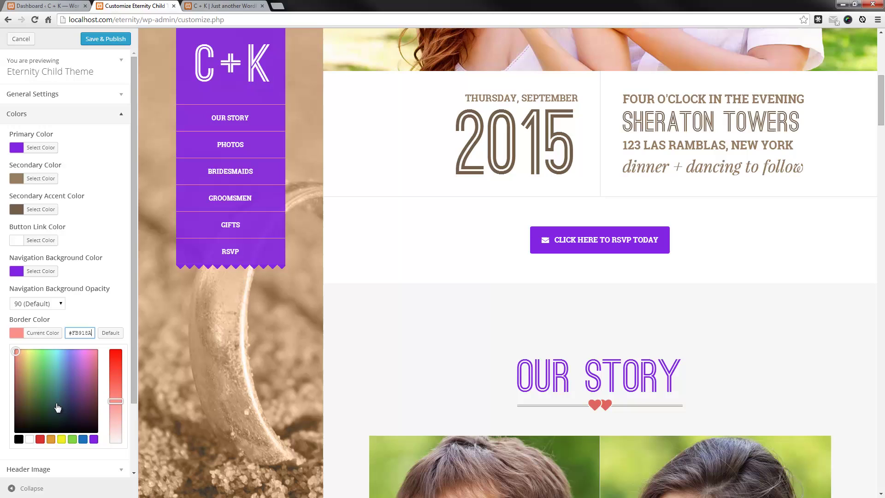
{"action": "left_click", "coordinate": [94, 441]}
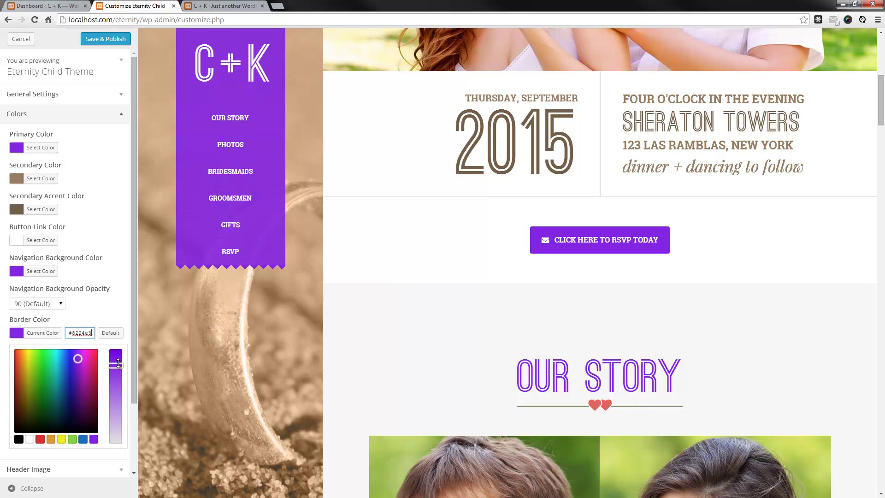
{"action": "left_click_drag", "start_coordinate": [118, 364], "coordinate": [114, 389]}
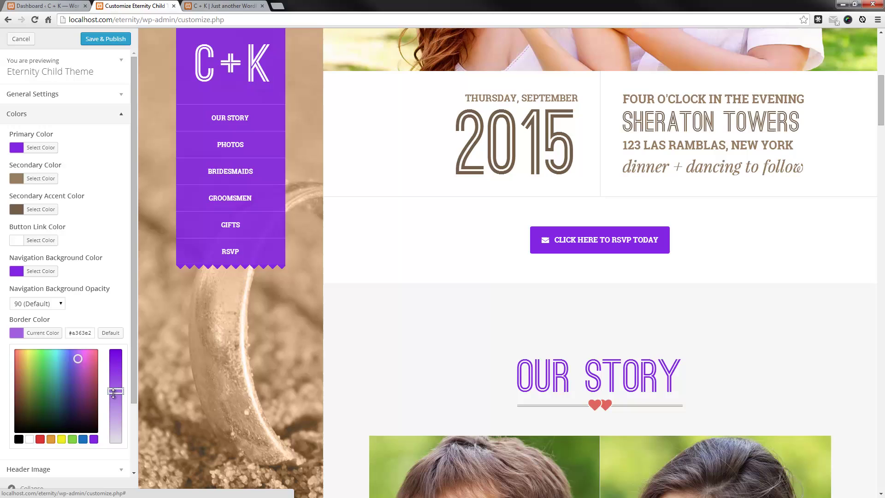
{"action": "left_click", "coordinate": [108, 317]}
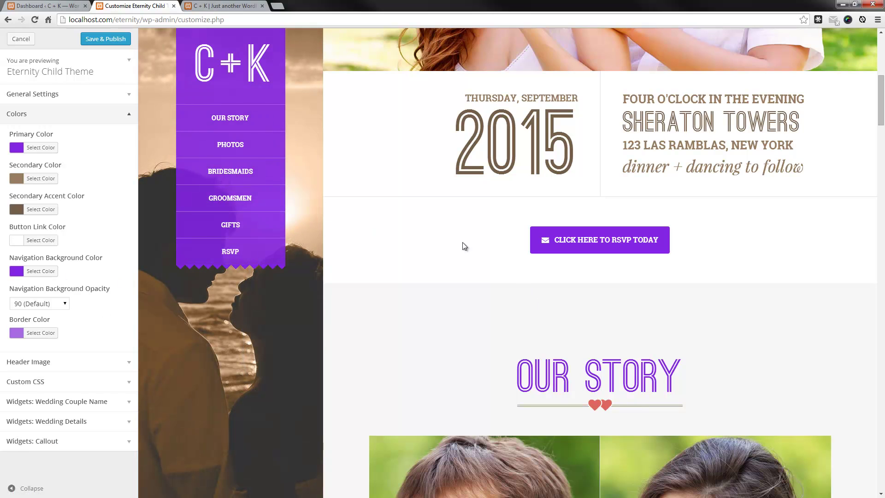
{"action": "scroll", "coordinate": [410, 267], "scroll_direction": "down", "scroll_amount": 3}
{"action": "scroll", "coordinate": [410, 272], "scroll_direction": "up", "scroll_amount": 2}
{"action": "scroll", "coordinate": [410, 274], "scroll_direction": "down", "scroll_amount": 10}
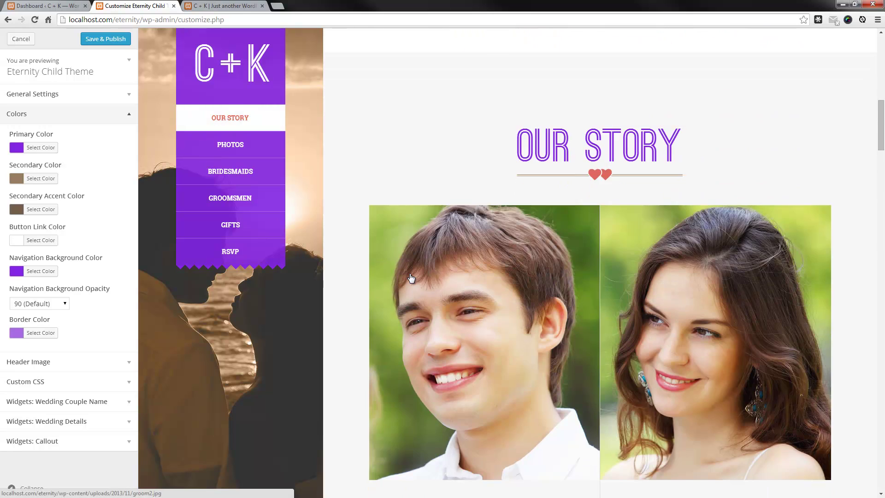
{"action": "scroll", "coordinate": [411, 278], "scroll_direction": "down", "scroll_amount": 20}
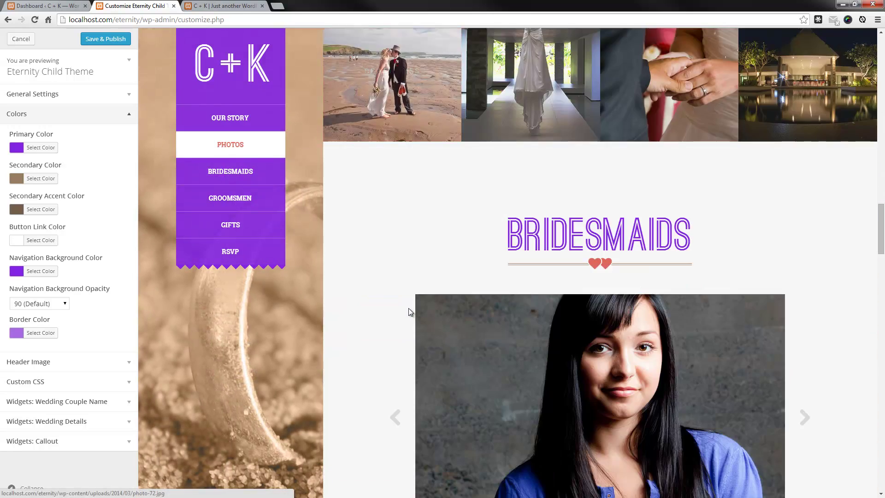
{"action": "scroll", "coordinate": [408, 308], "scroll_direction": "down", "scroll_amount": 7}
{"action": "scroll", "coordinate": [392, 304], "scroll_direction": "up", "scroll_amount": 1}
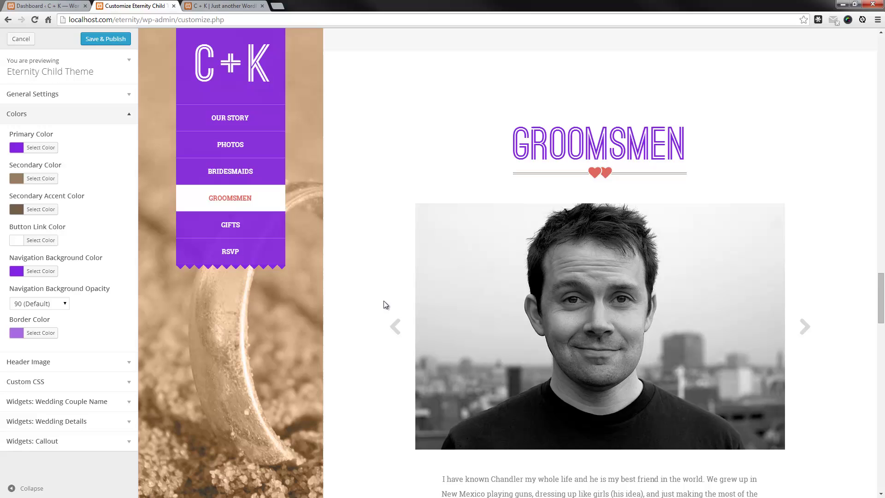
{"action": "left_click", "coordinate": [232, 92]}
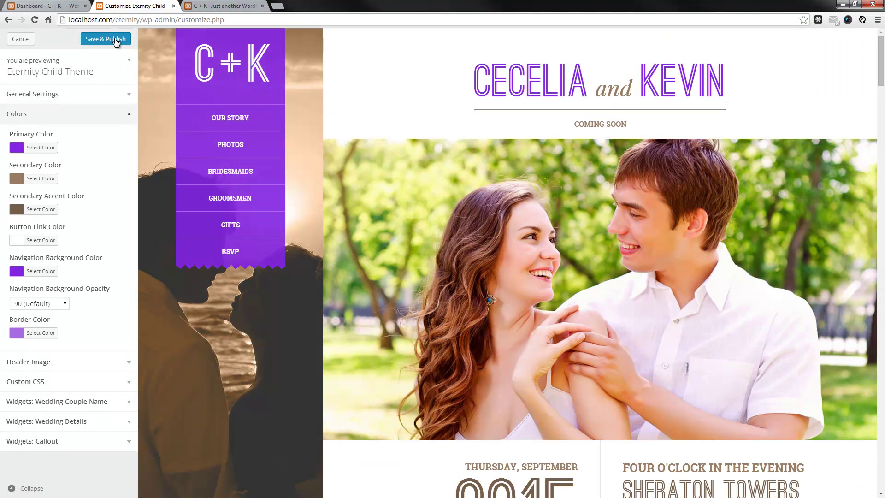
Save & Publish the colour changes, close the Customizer and go to the live site's tab
{"action": "left_click", "coordinate": [116, 41]}
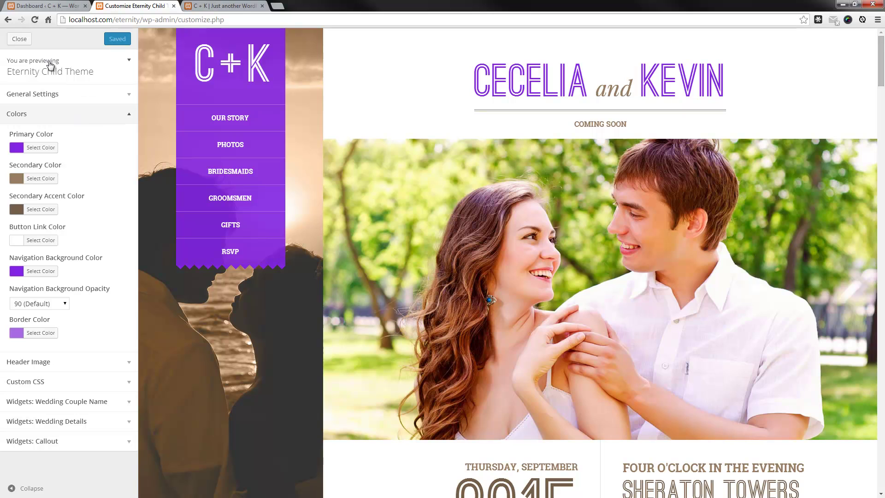
{"action": "left_click", "coordinate": [19, 39]}
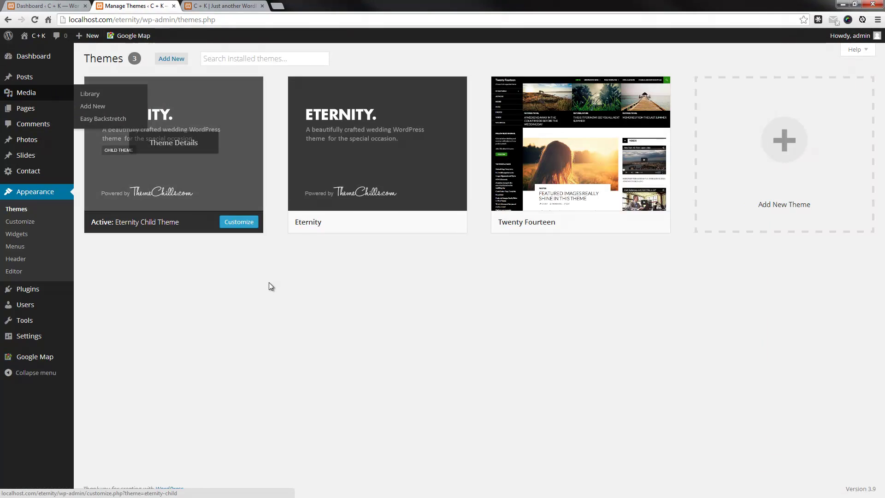
{"action": "left_click", "coordinate": [220, 6]}
Reload the live site and visit Our Story, Photos, Bridesmaids, Groomsmen, Gifts and RSVP
{"action": "left_click", "coordinate": [32, 21]}
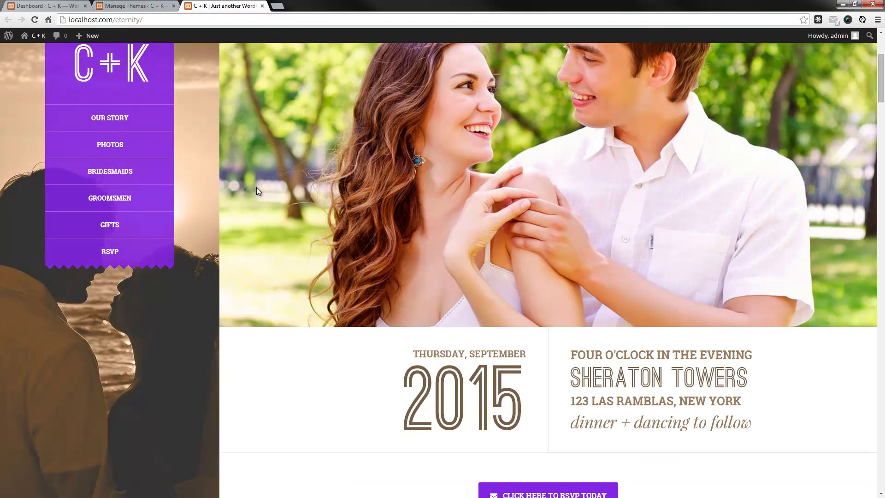
{"action": "scroll", "coordinate": [256, 187], "scroll_direction": "up", "scroll_amount": 3}
{"action": "left_click", "coordinate": [128, 114]}
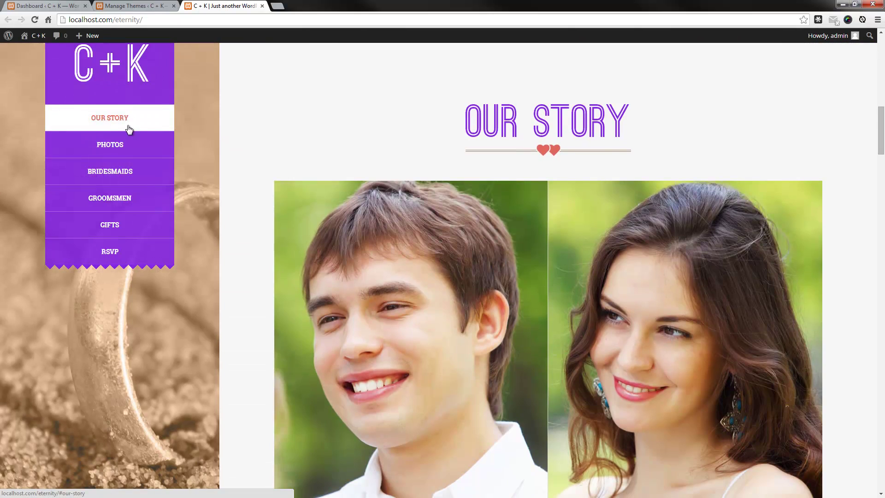
{"action": "left_click", "coordinate": [128, 146]}
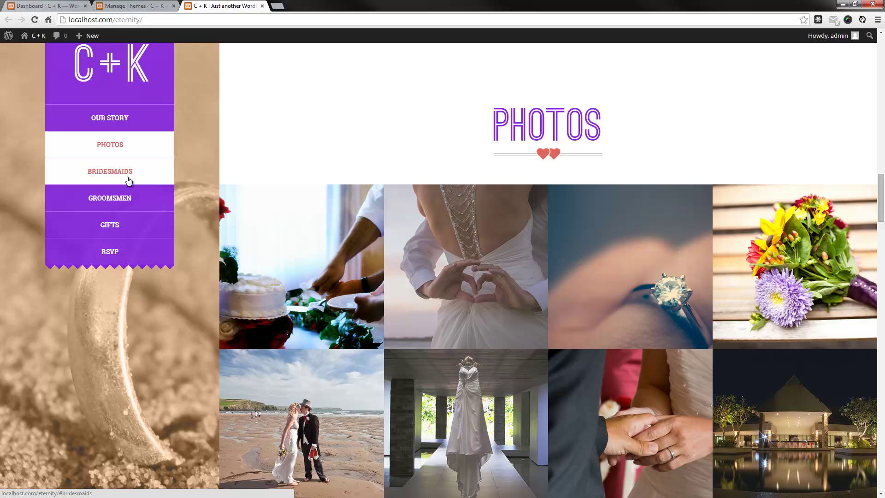
{"action": "left_click", "coordinate": [128, 180]}
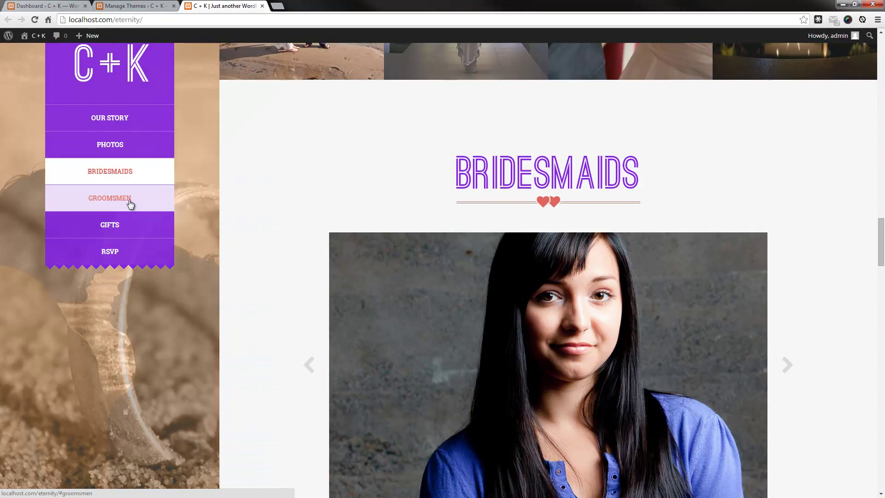
{"action": "left_click", "coordinate": [130, 203]}
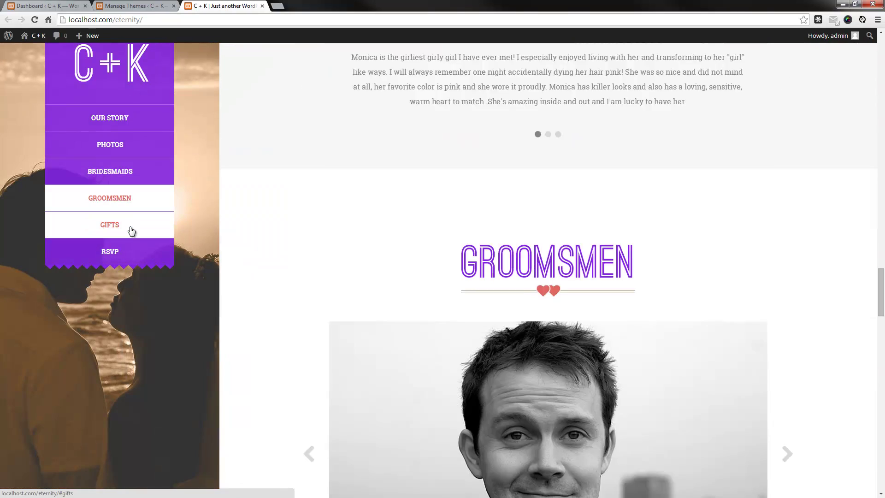
{"action": "left_click", "coordinate": [131, 228]}
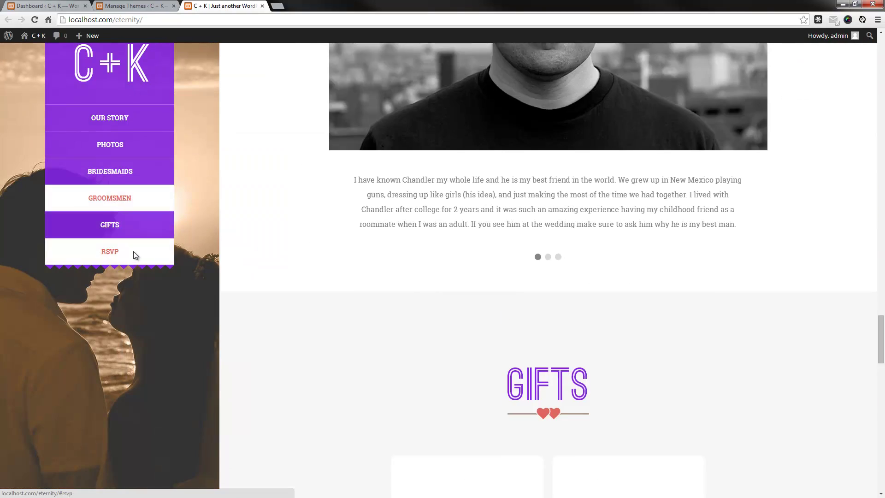
{"action": "left_click", "coordinate": [133, 251]}
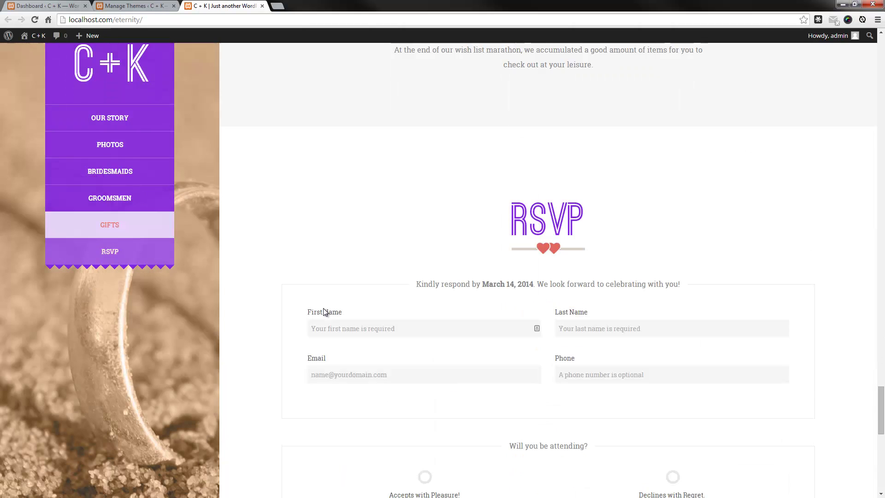
Look over the RSVP area, then return to the Manage Themes tab
{"action": "scroll", "coordinate": [584, 253], "scroll_direction": "down", "scroll_amount": 1}
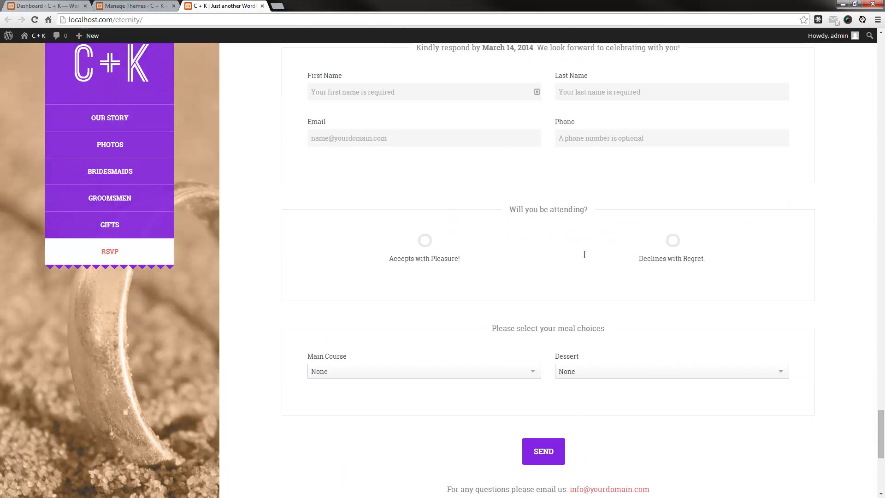
{"action": "scroll", "coordinate": [564, 288], "scroll_direction": "down", "scroll_amount": 6}
{"action": "scroll", "coordinate": [442, 271], "scroll_direction": "up", "scroll_amount": 15}
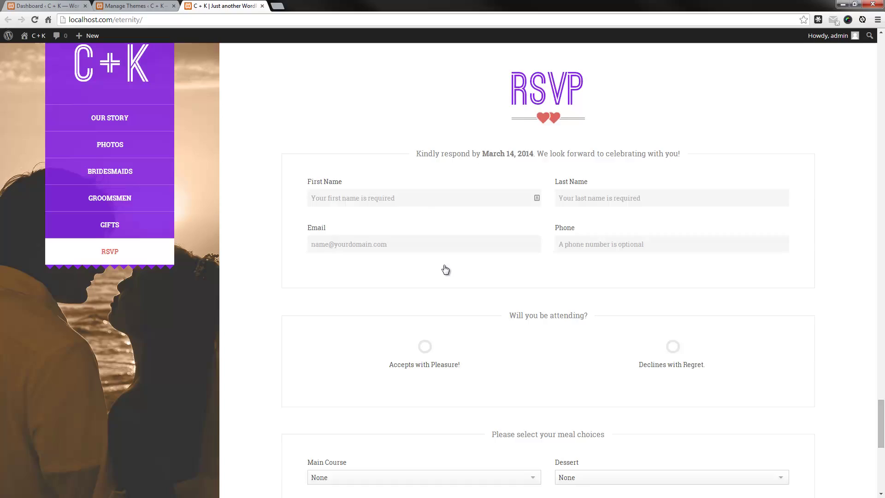
{"action": "scroll", "coordinate": [441, 276], "scroll_direction": "up", "scroll_amount": 20}
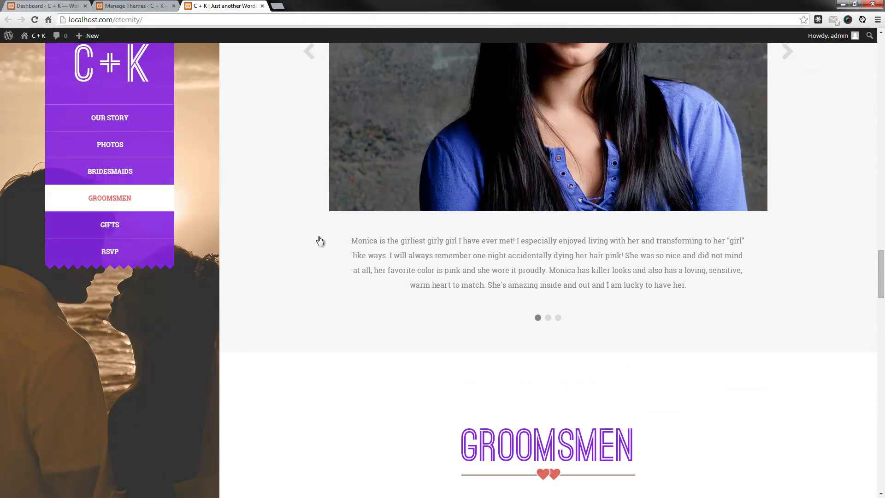
{"action": "scroll", "coordinate": [200, 275], "scroll_direction": "up", "scroll_amount": 10}
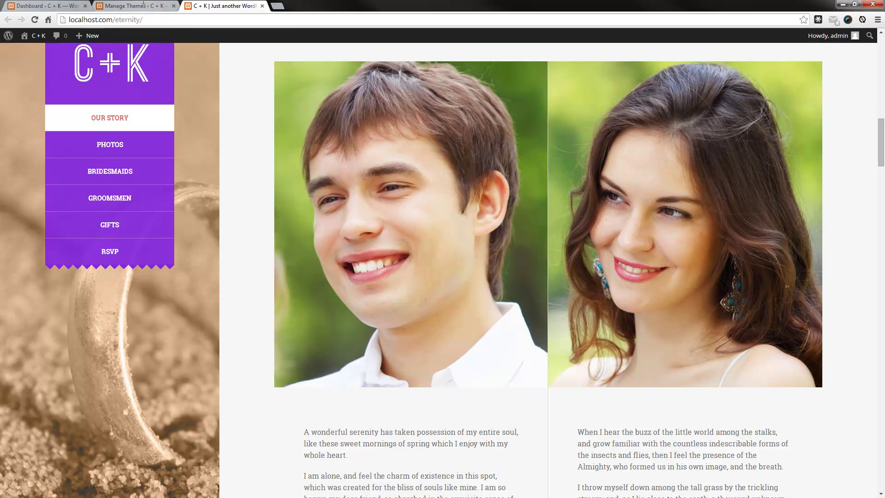
{"action": "left_click", "coordinate": [143, 5]}
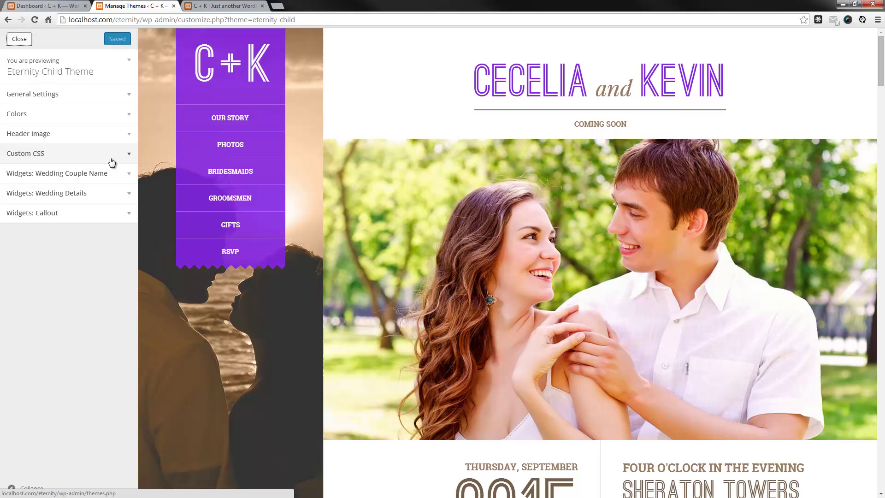
{"action": "left_click", "coordinate": [111, 159]}
{"action": "left_click", "coordinate": [81, 213]}
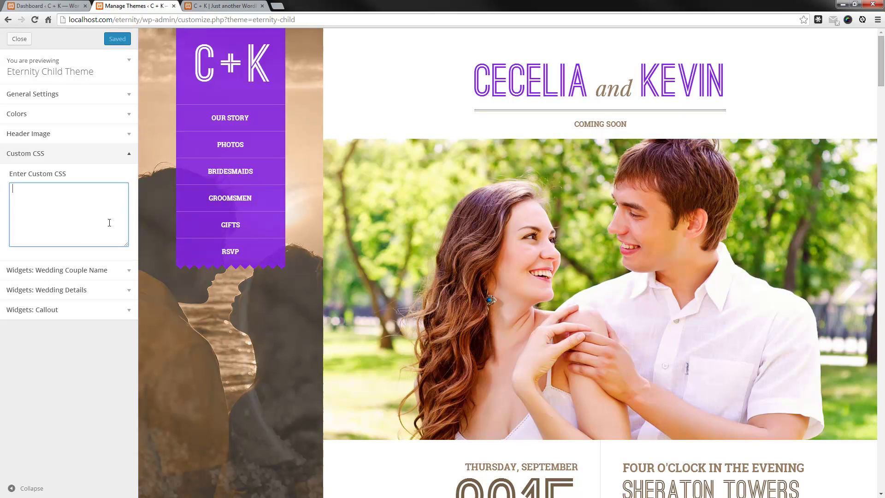
{"action": "key", "text": "alt+Left"}
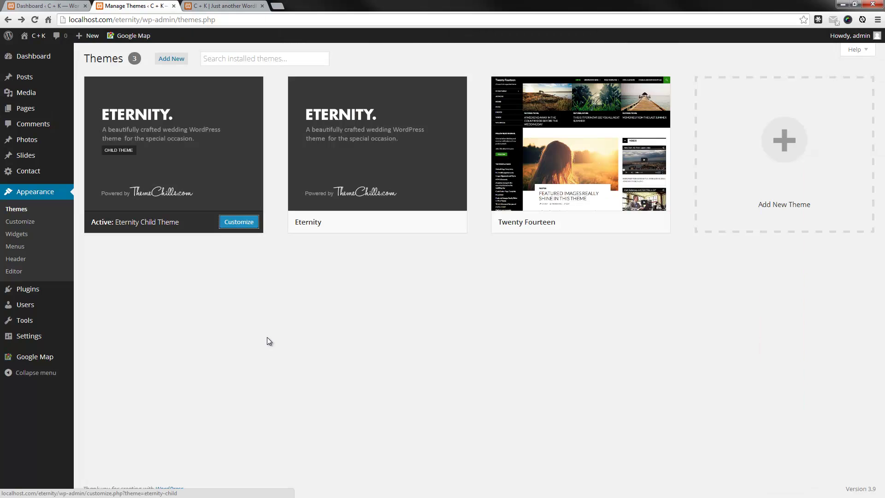